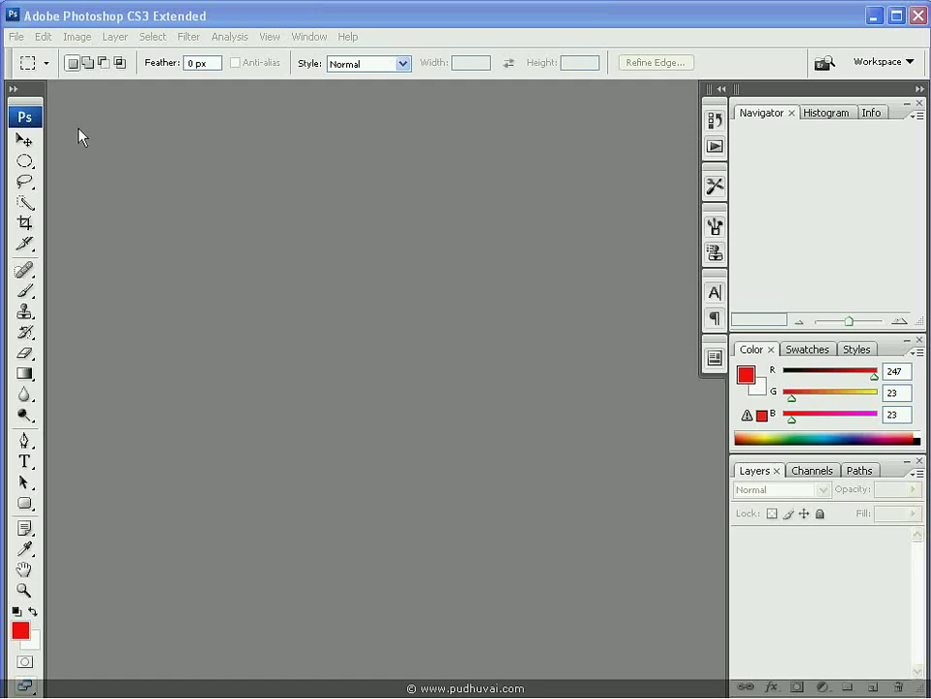
Create Untitled-1 at 600 × 300 pixels, 72 pixels/inch, with a white background.
left_click(16, 37)
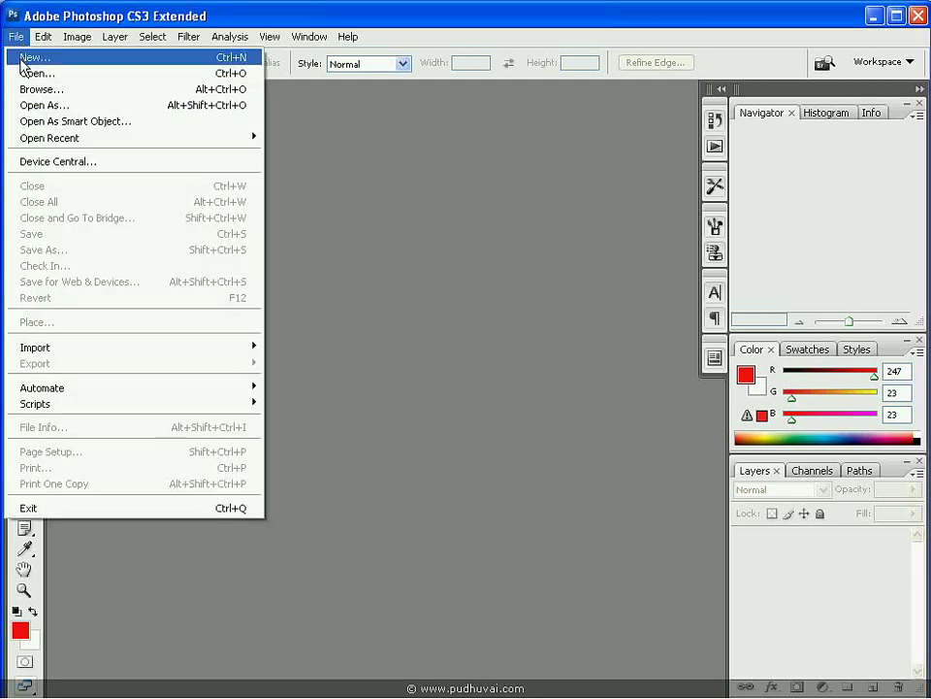
left_click(23, 60)
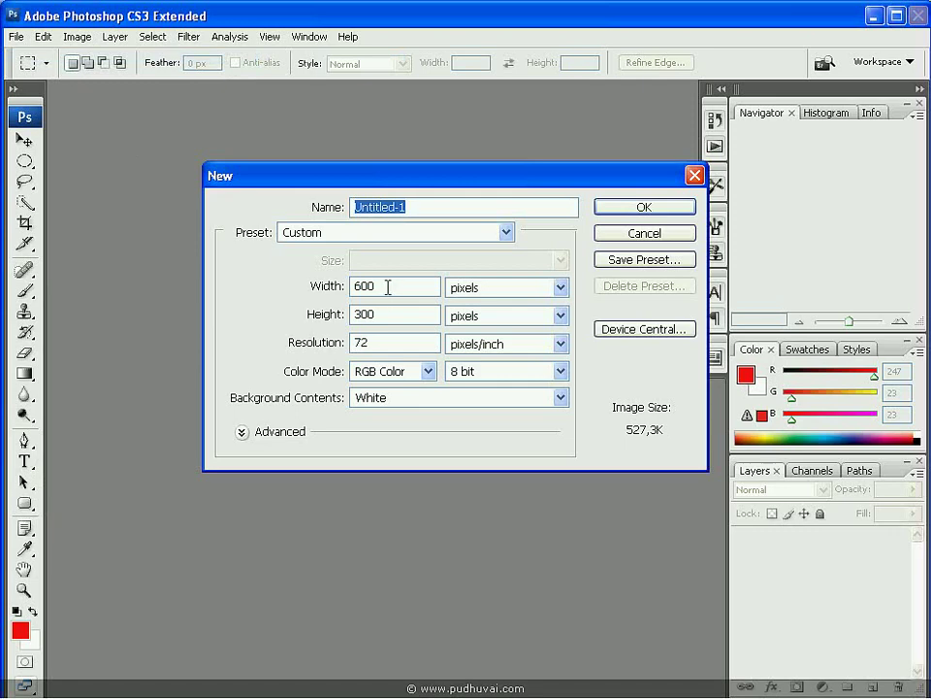
double_click(355, 286)
left_click(379, 313)
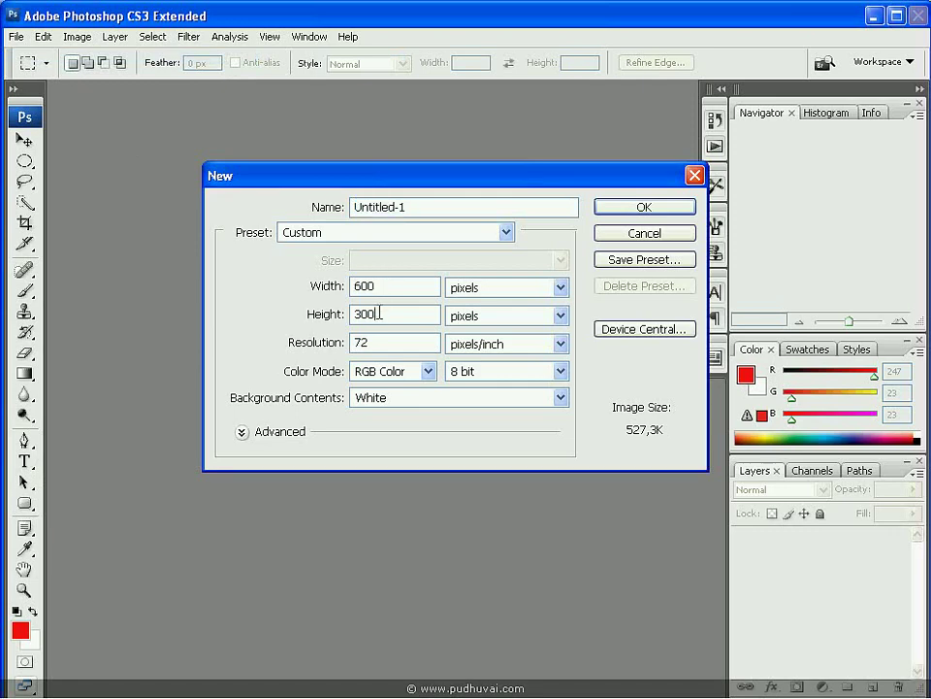
double_click(379, 313)
double_click(368, 343)
left_click(618, 209)
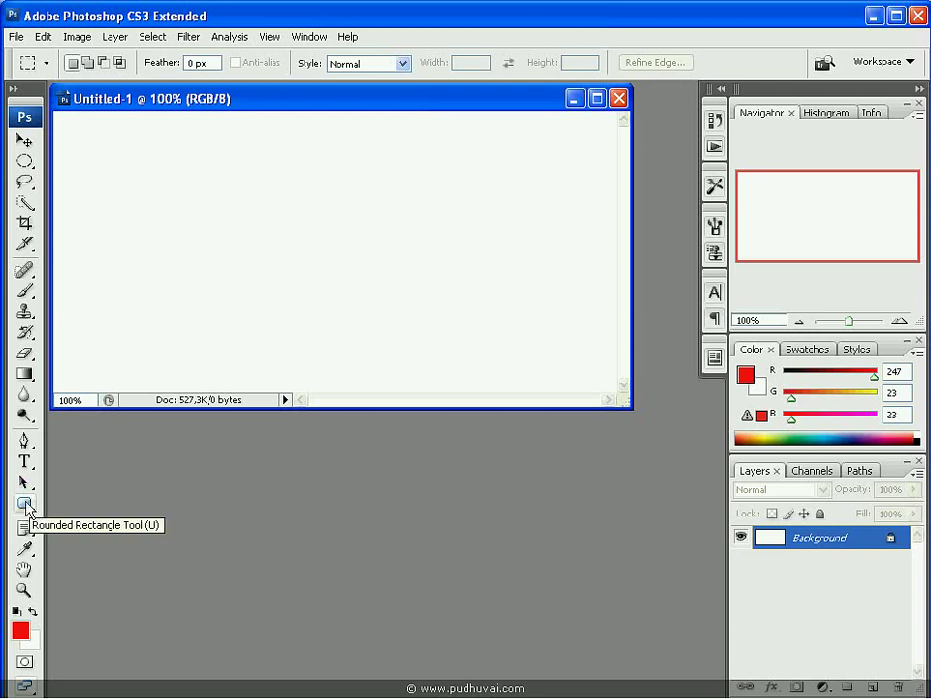
Set the Custom Shape tool to the Bull's Eye preset shape.
left_click(26, 504)
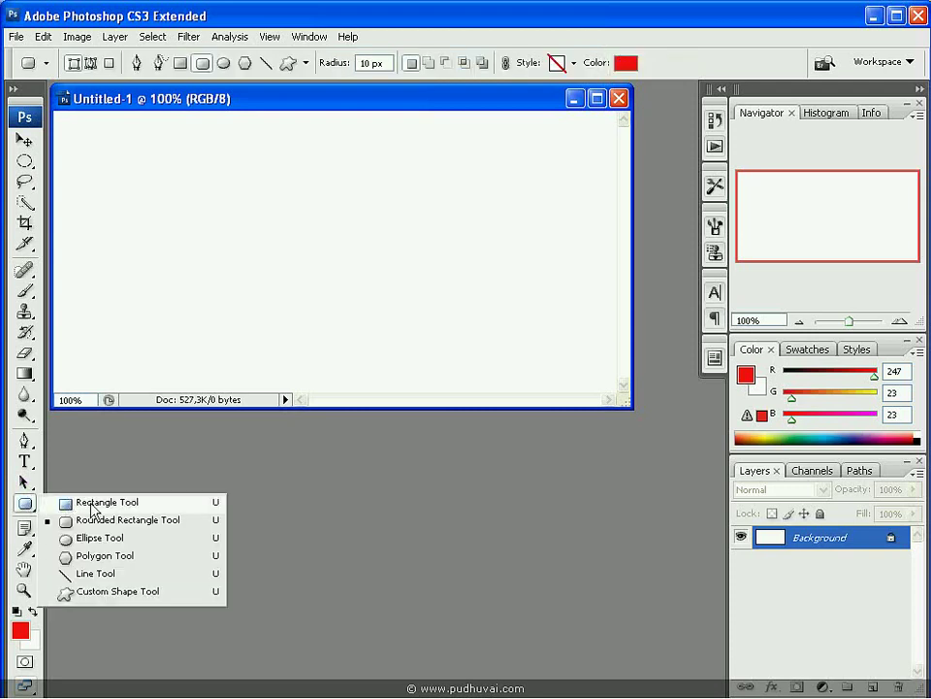
left_click(132, 601)
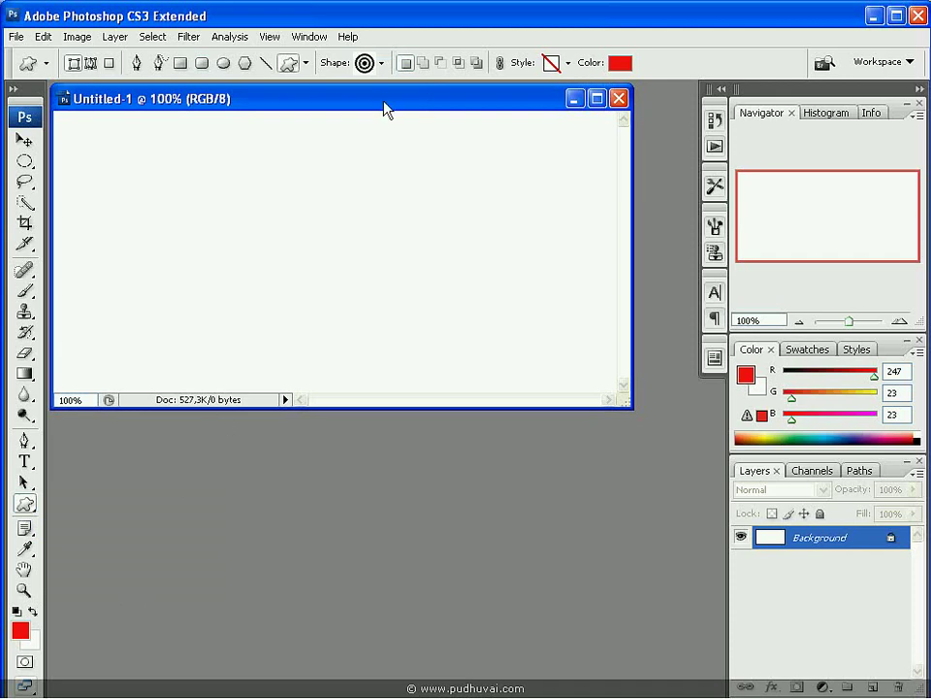
left_click(383, 64)
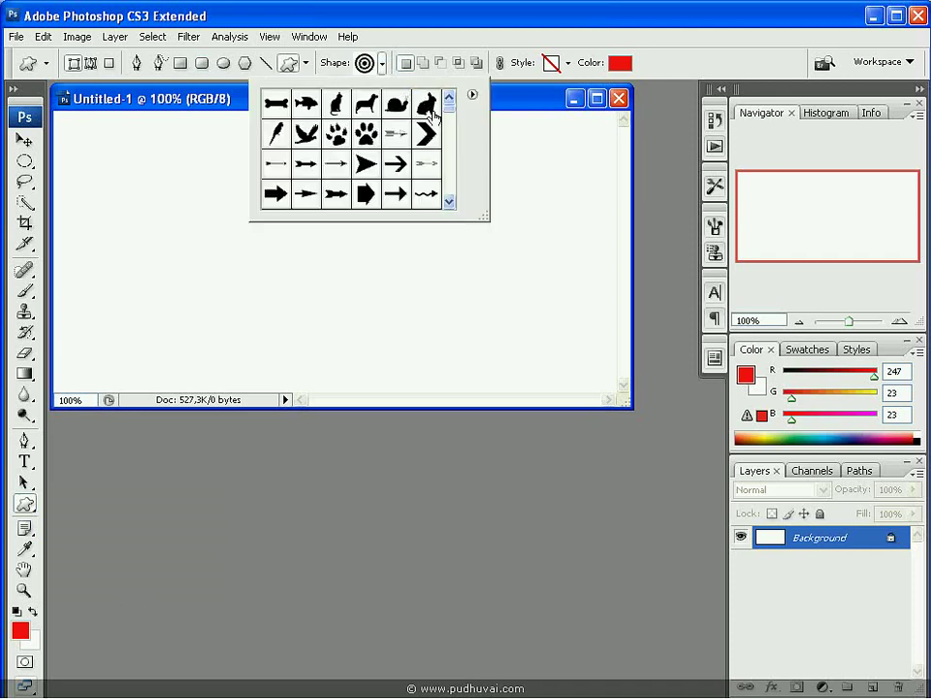
left_click(449, 202)
left_click(449, 202)
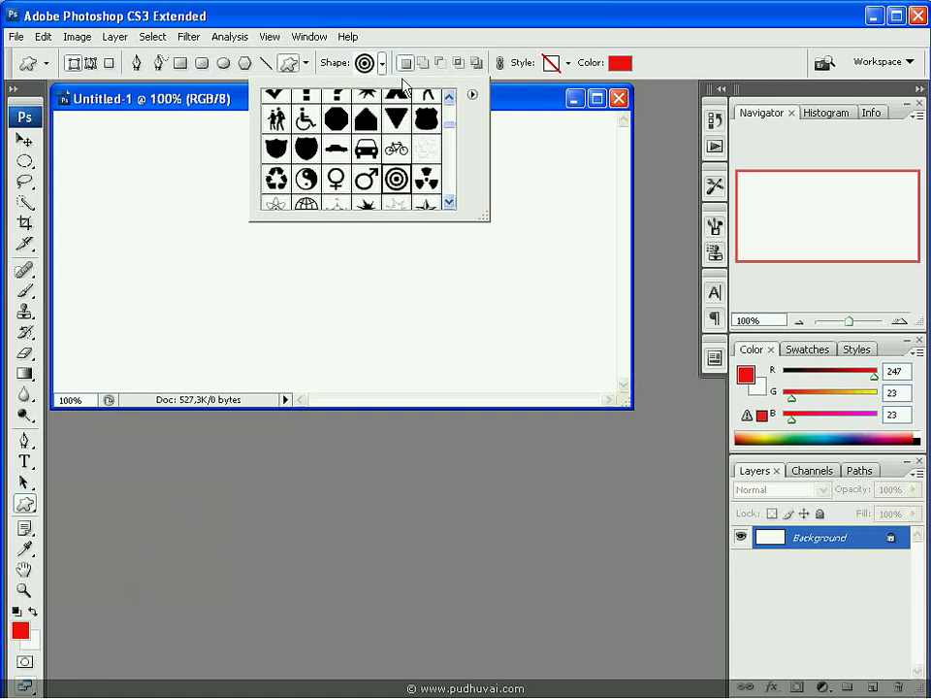
left_click(373, 66)
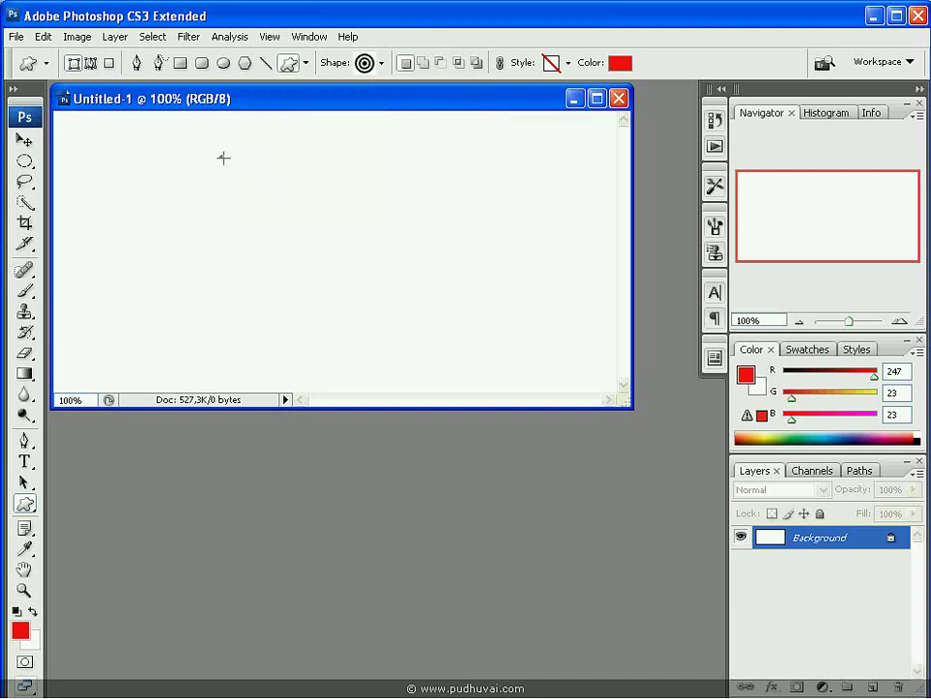
Draw a large red Bull's Eye across the canvas centre and rasterize its Shape 1 layer.
left_click_drag(223, 158, 453, 353)
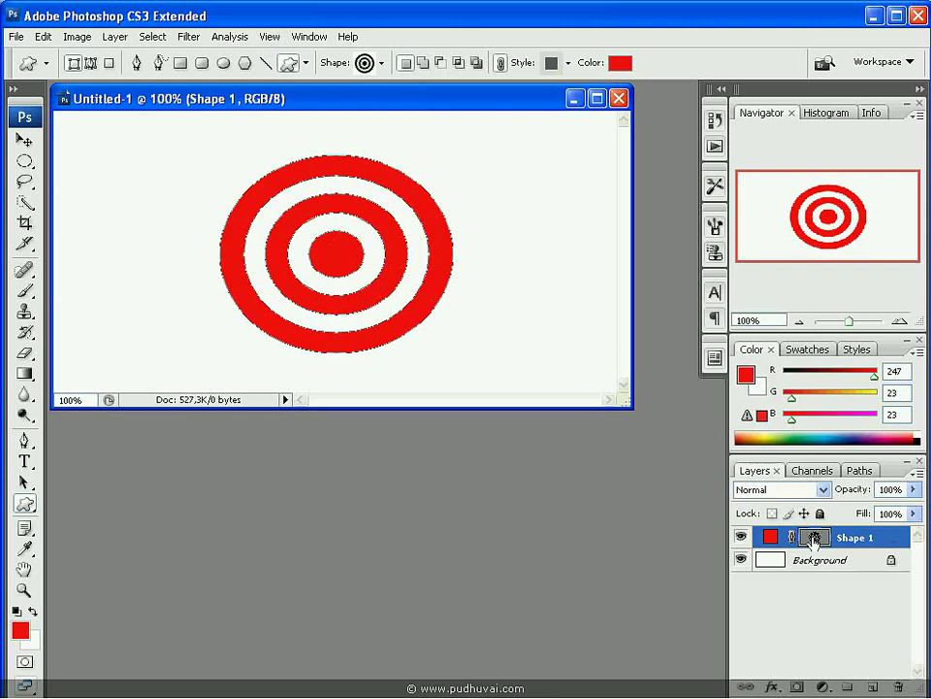
right_click(857, 539)
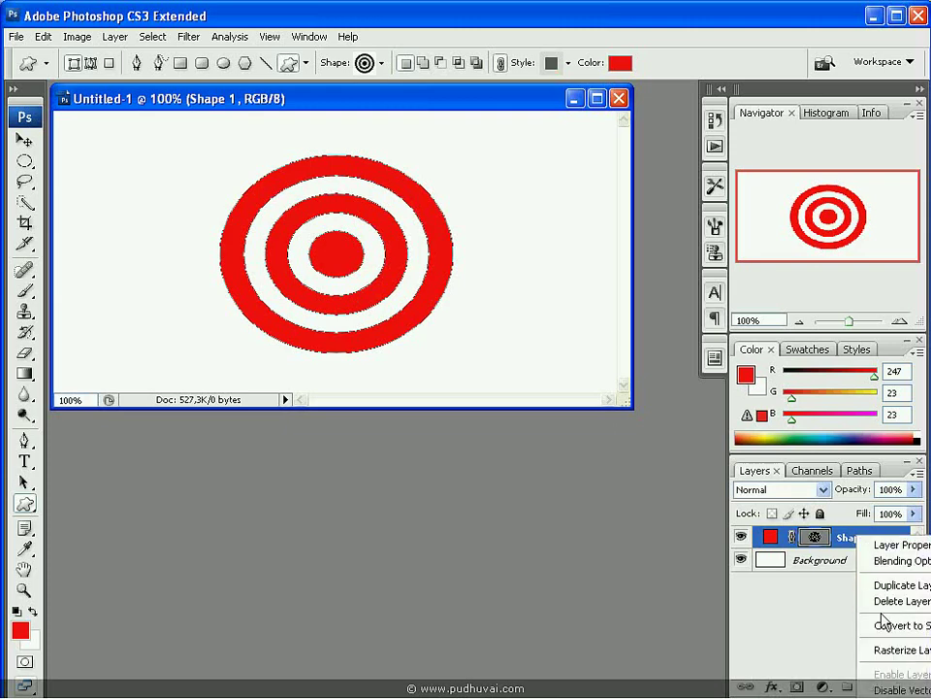
left_click(886, 650)
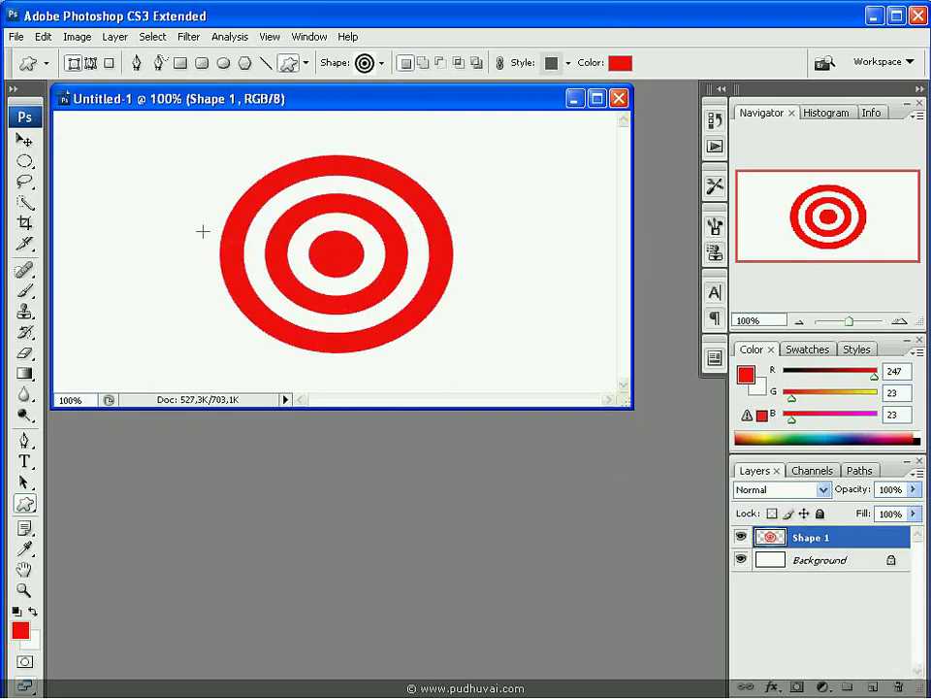
Delete the left half of the red target with a rectangular selection.
left_click_drag(24, 161, 89, 166)
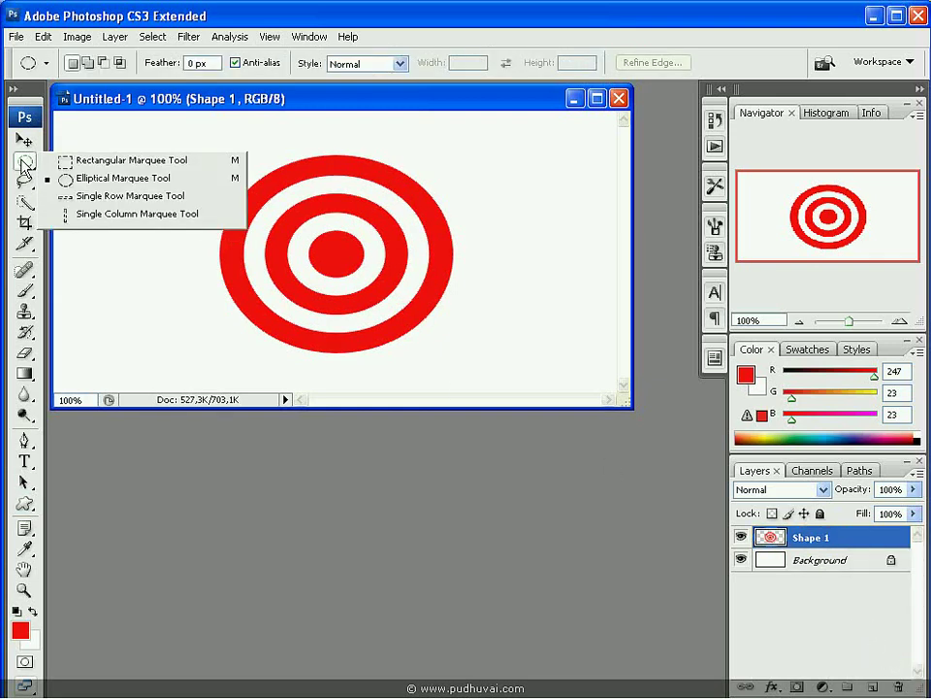
left_click(88, 162)
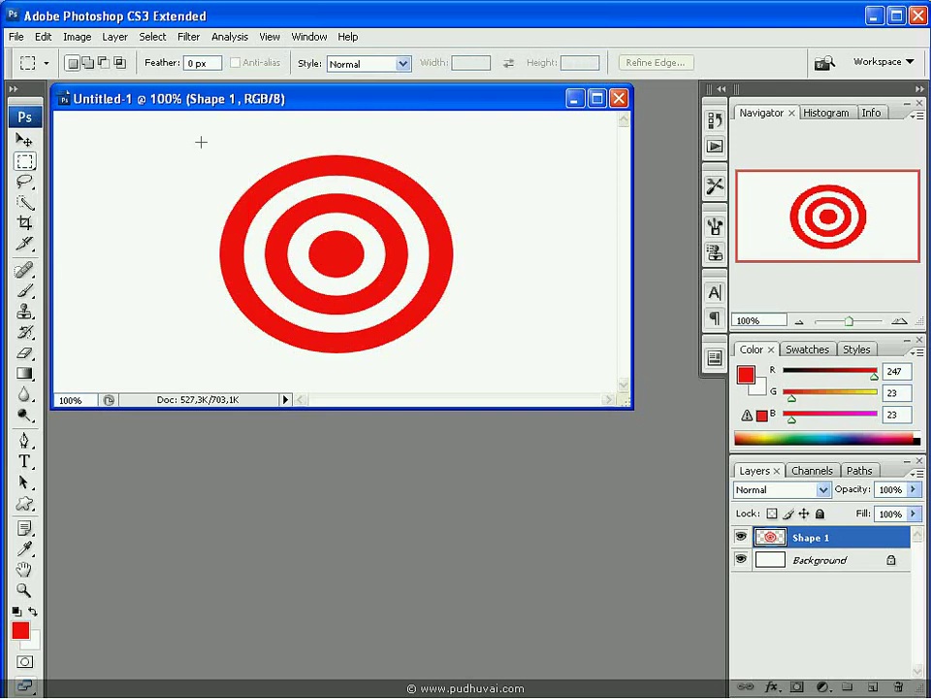
left_click_drag(186, 131, 337, 364)
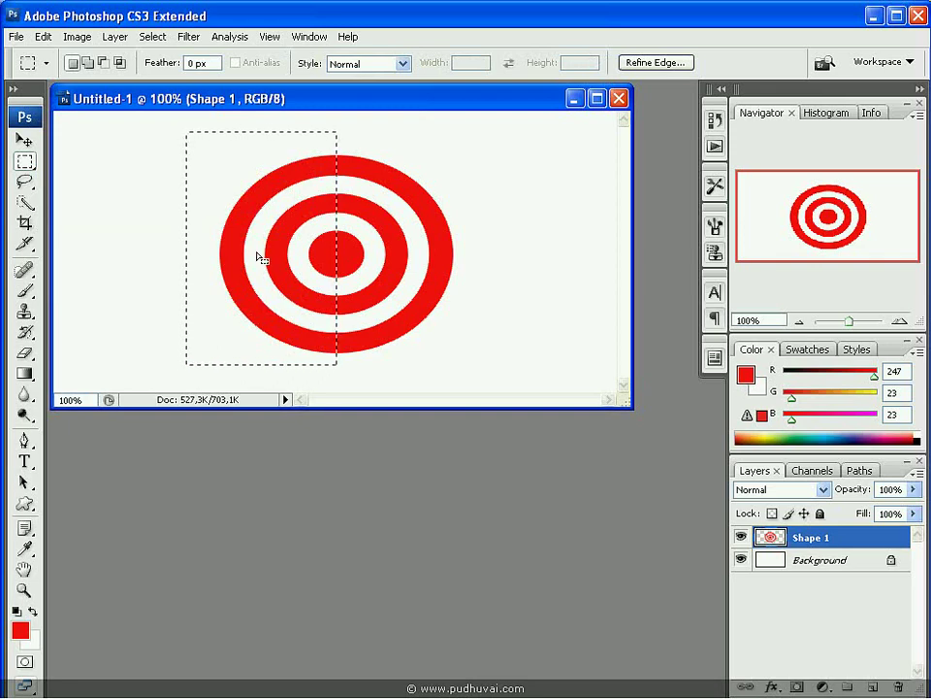
key("Delete")
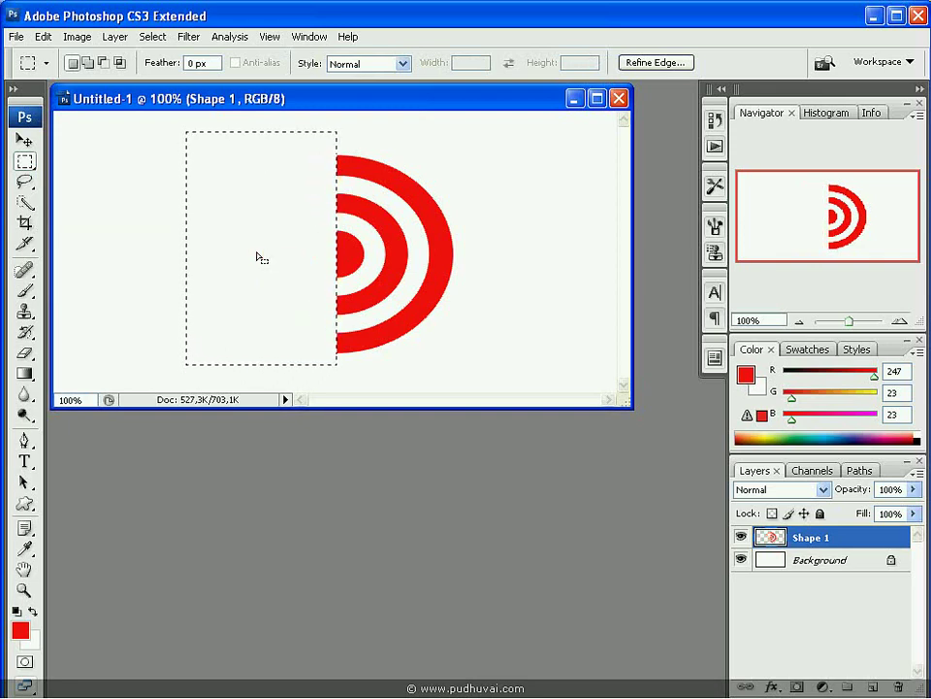
key("ctrl+d")
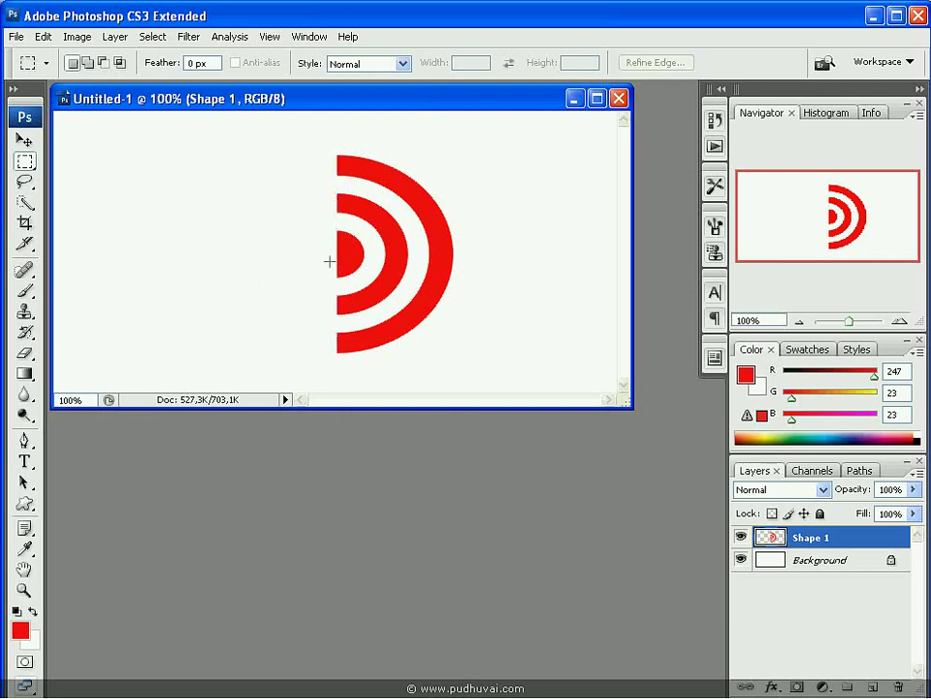
Delete the lower half of the remaining arcs.
left_click_drag(312, 252, 476, 361)
left_click_drag(405, 307, 404, 331)
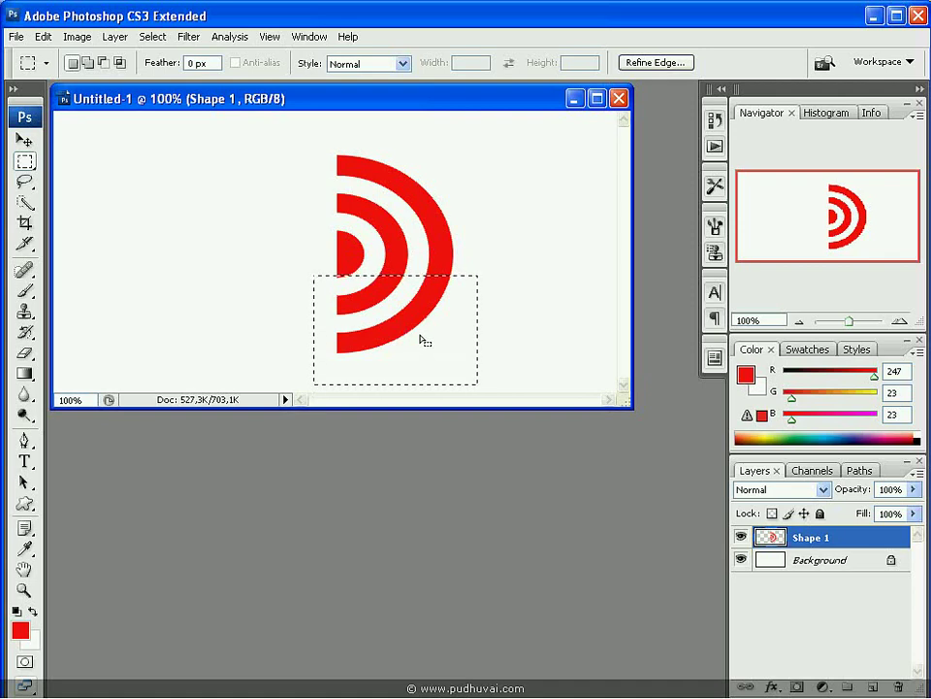
key("Delete")
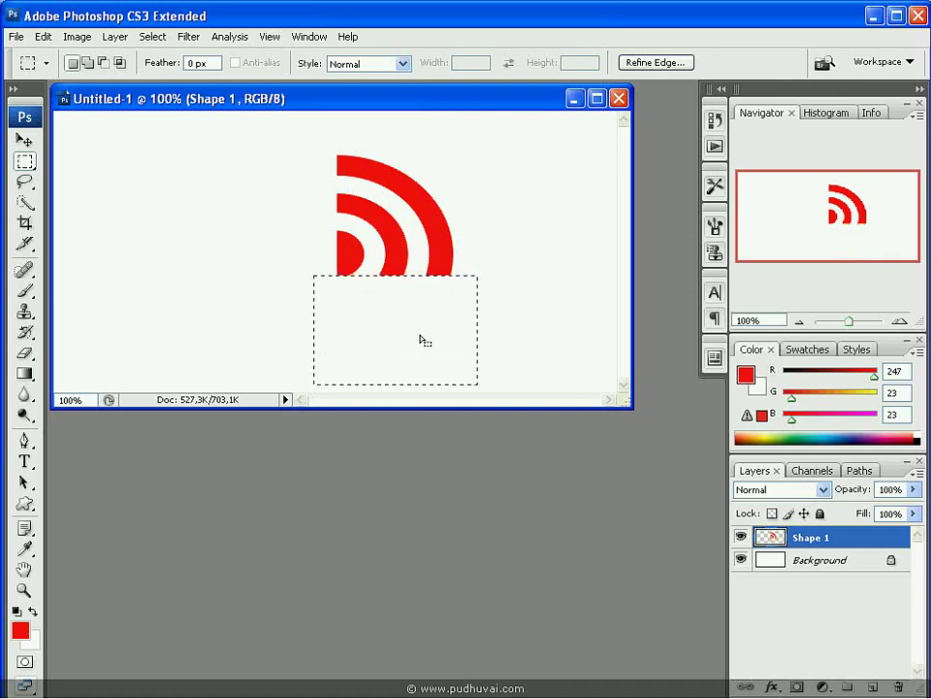
key("ctrl+d")
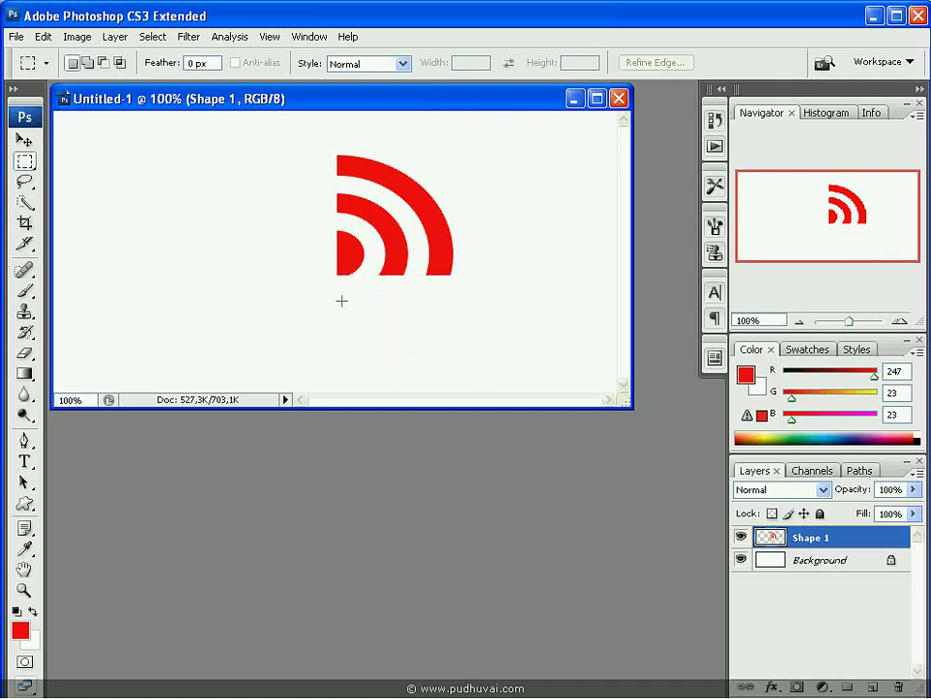
Delete the small centre dot and make Shape 1 the active layer.
left_click_drag(293, 226, 364, 287)
left_click_drag(293, 226, 368, 288)
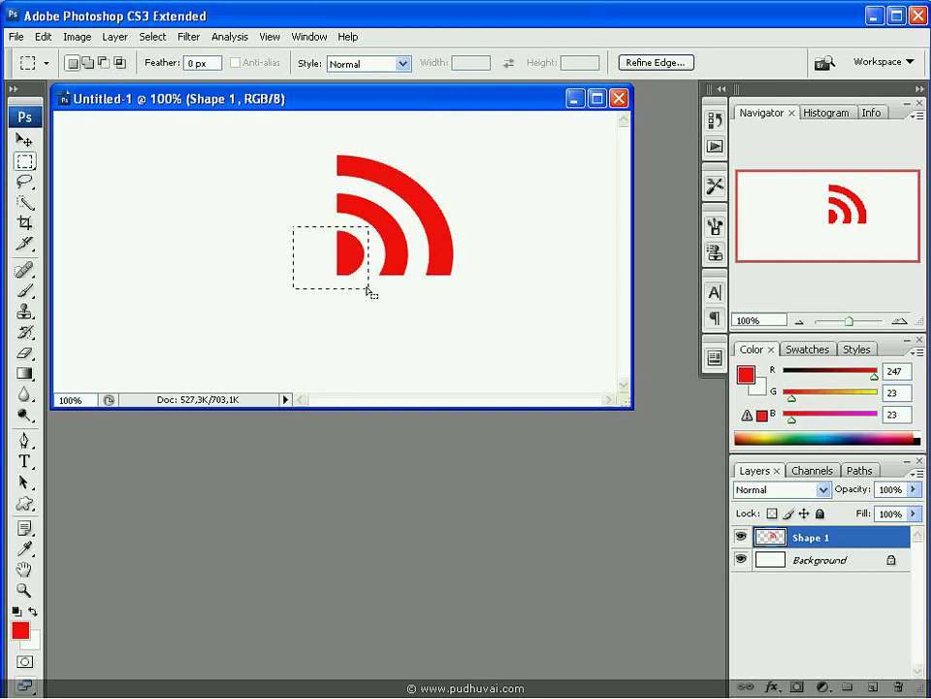
key("Delete")
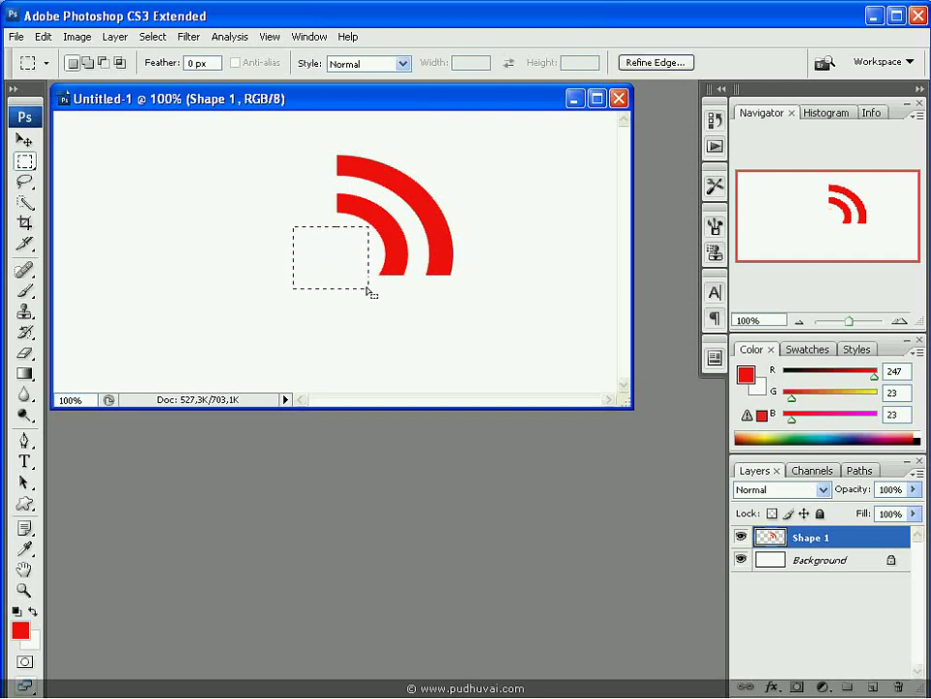
key("ctrl+d")
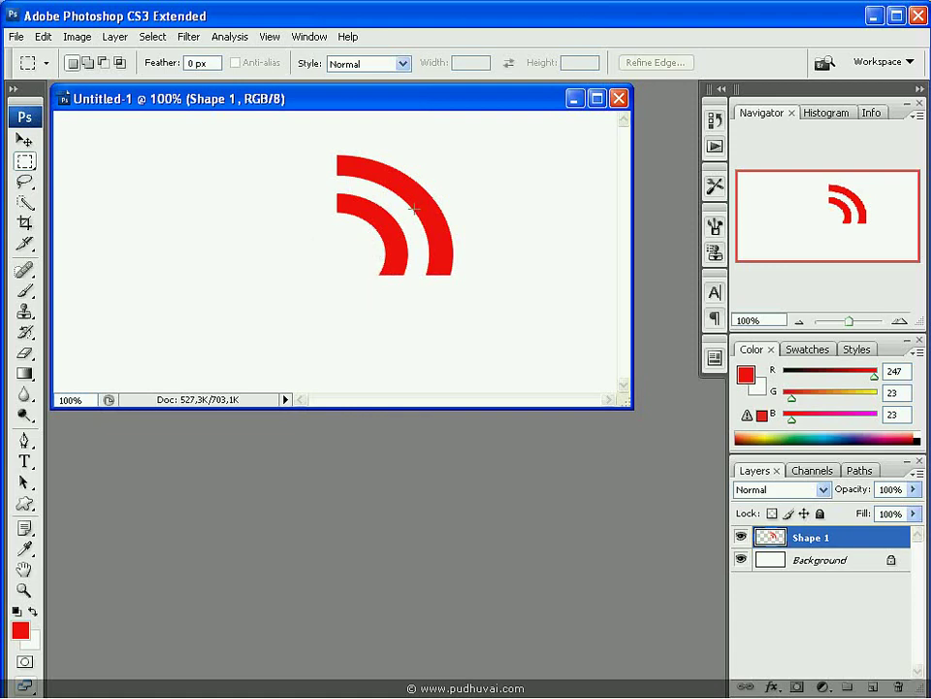
left_click(24, 141)
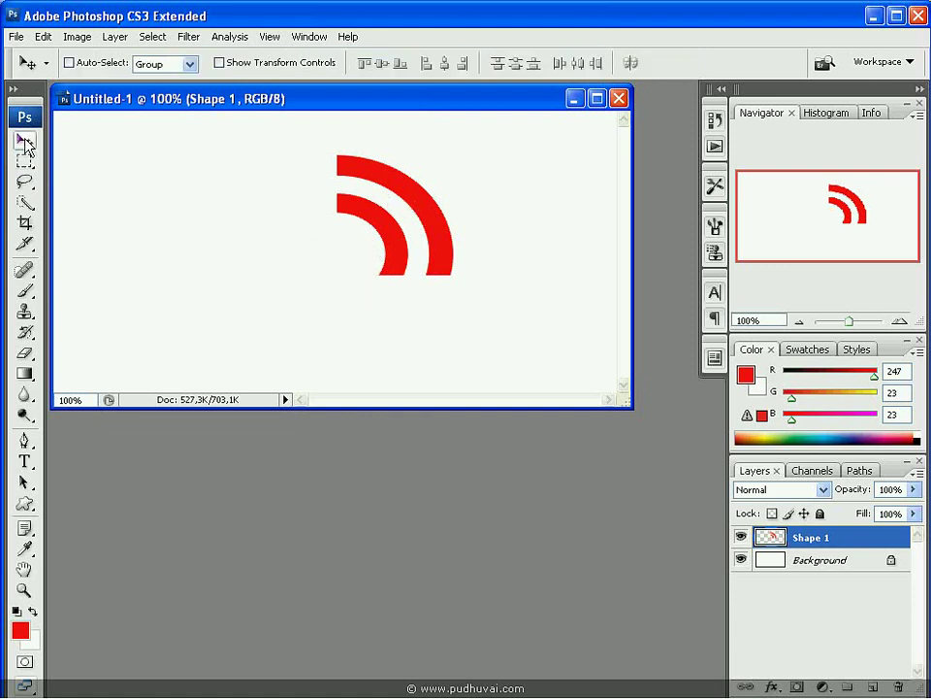
right_click(359, 172)
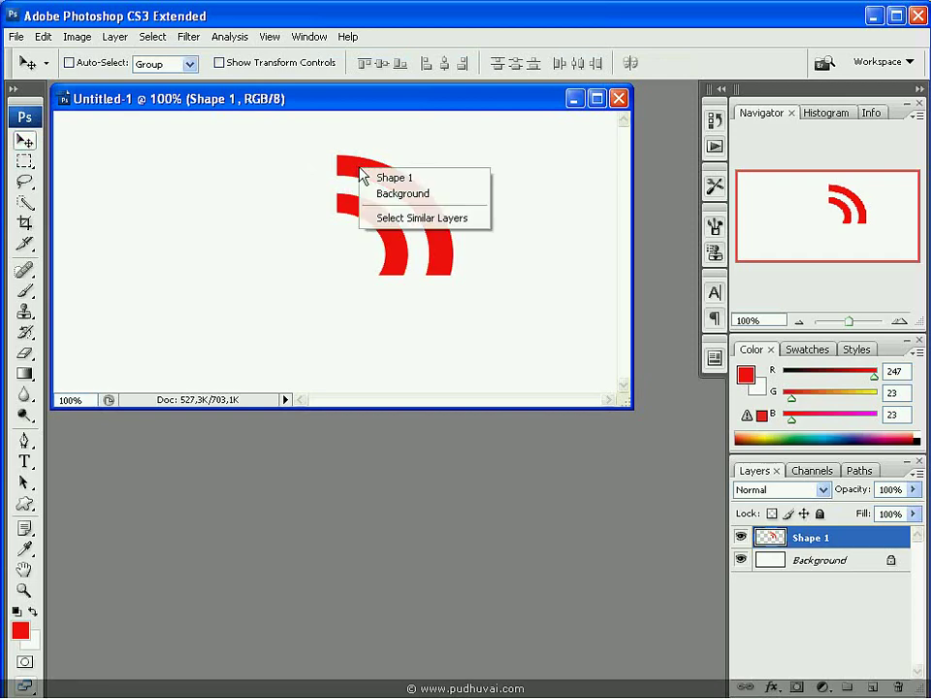
left_click(382, 178)
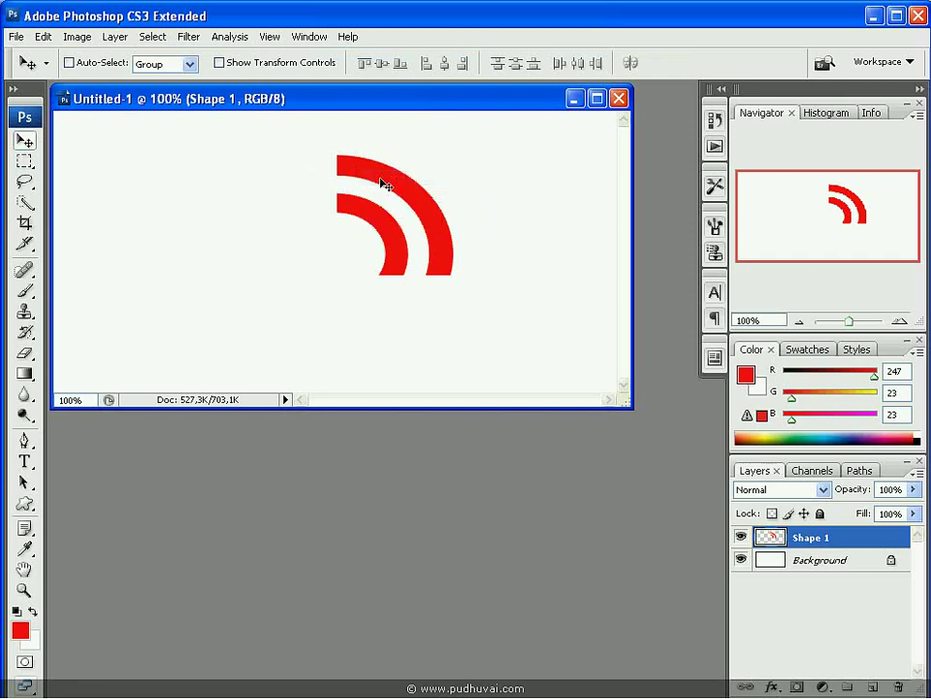
Rotate the red arcs about 18.5° clockwise with Free Transform and commit it.
left_click(44, 37)
mouse_move(70, 340)
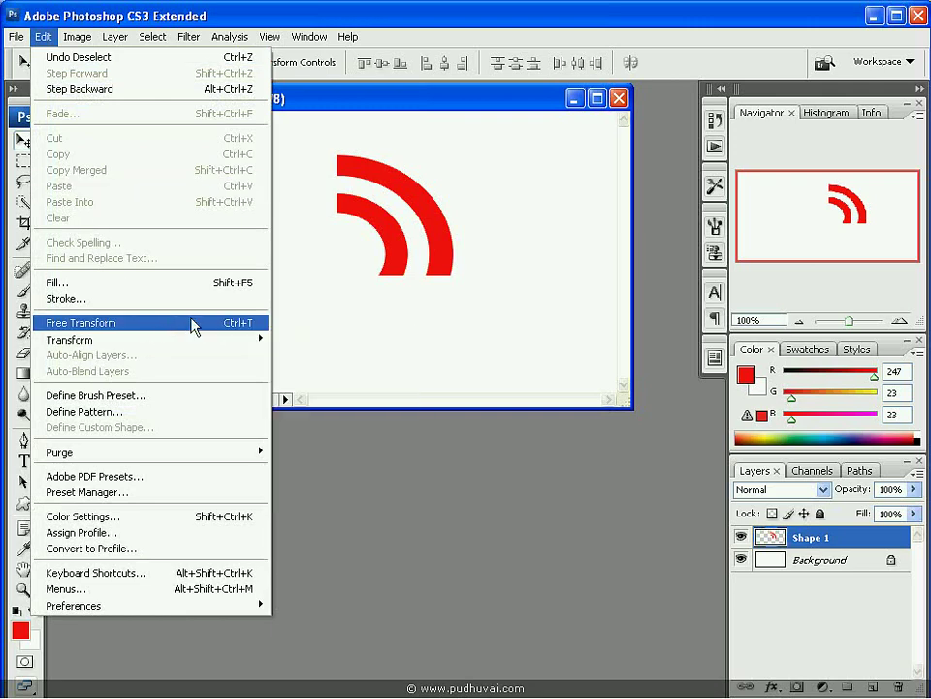
left_click(145, 325)
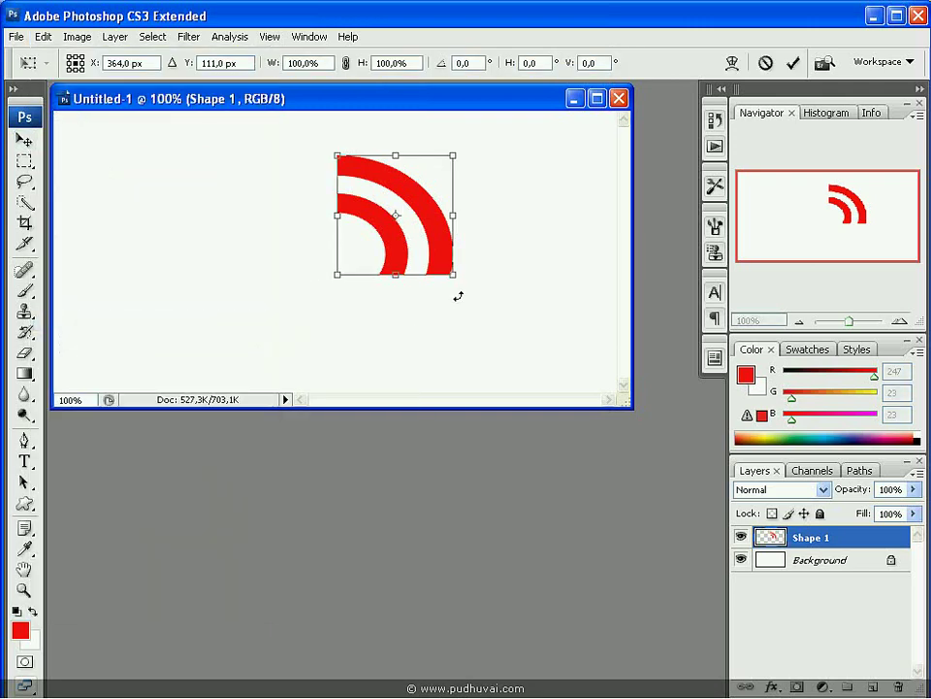
left_click_drag(458, 296, 428, 311)
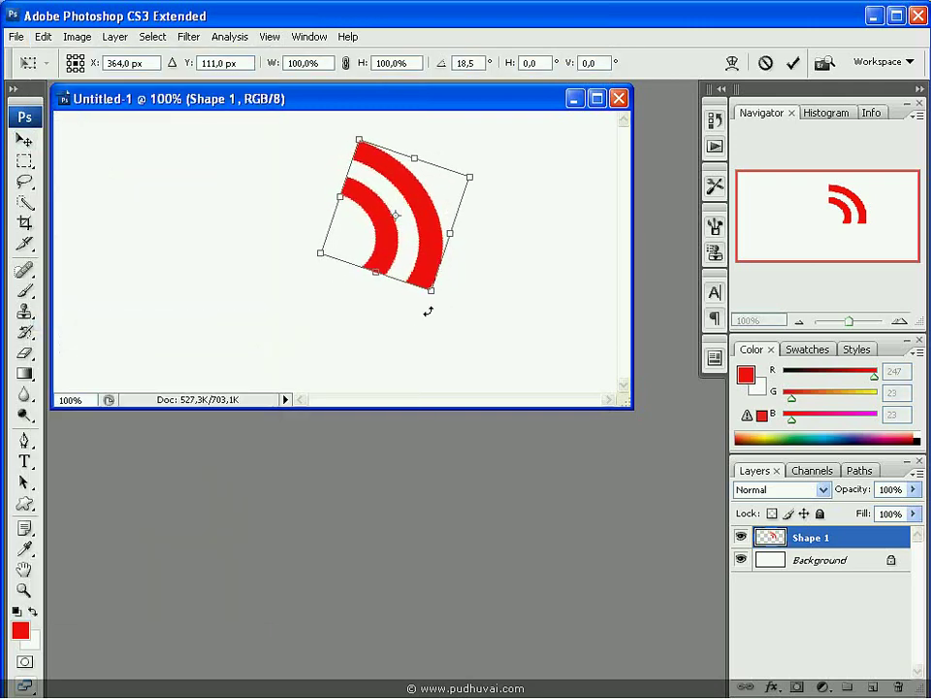
key("Return")
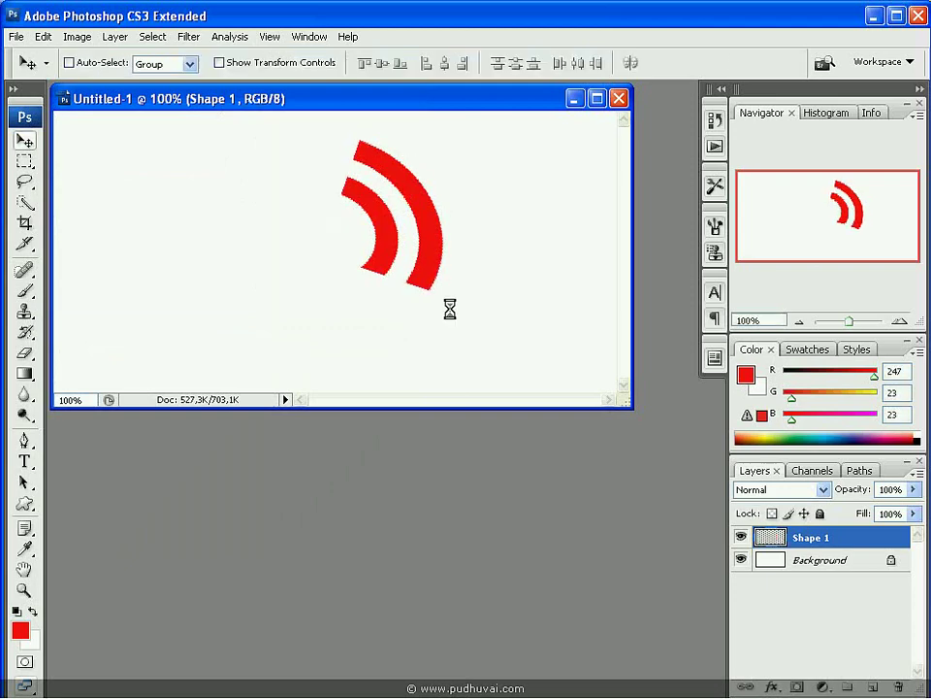
Fill a small circular selection inside the inner arc with black on new Layer 1.
left_click(25, 161)
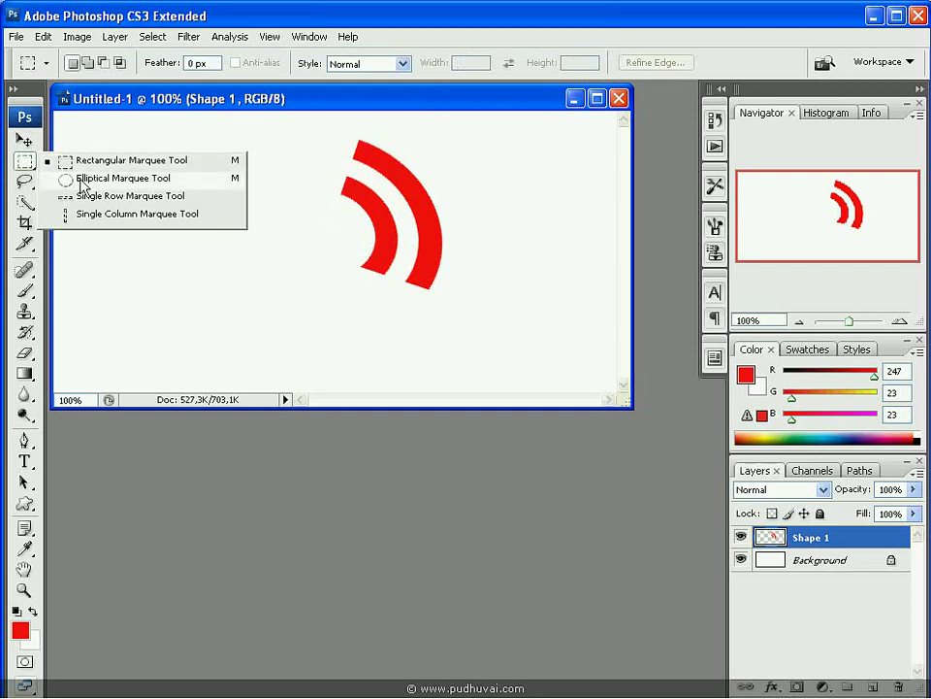
left_click(112, 181)
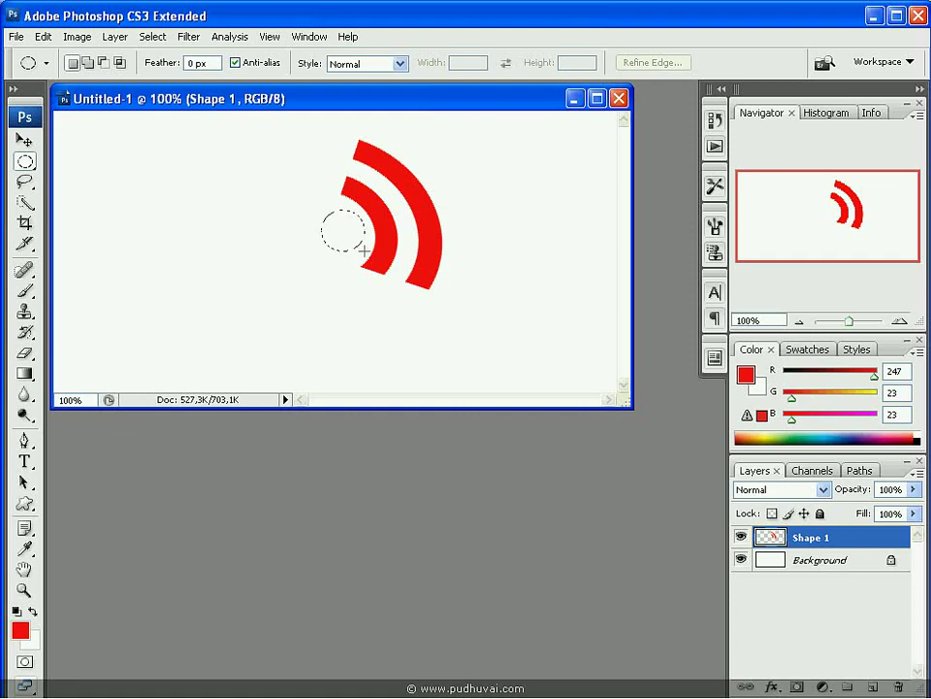
left_click_drag(358, 255, 365, 251)
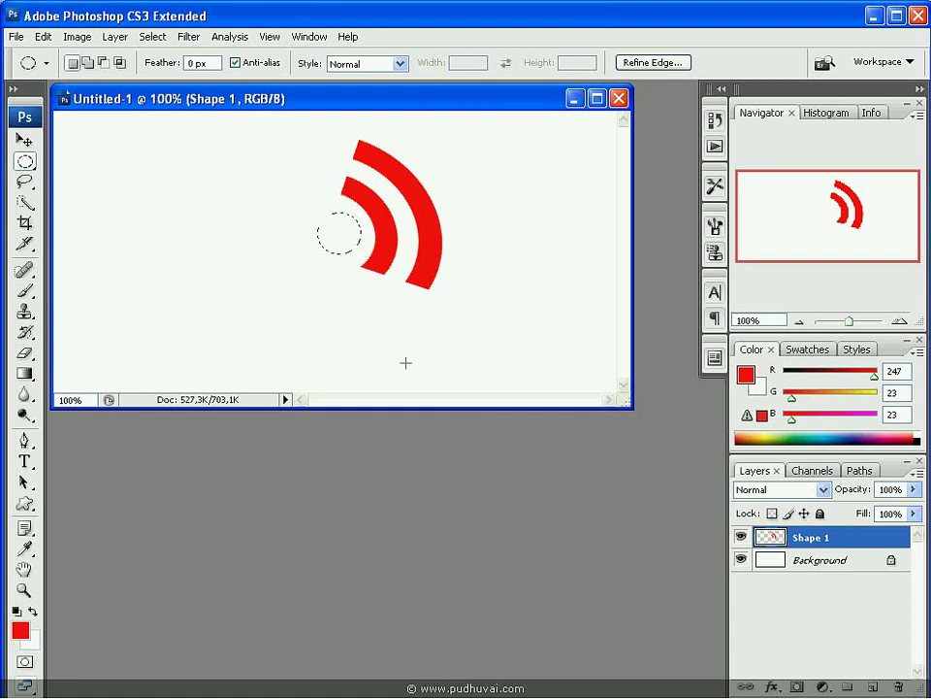
left_click(872, 686)
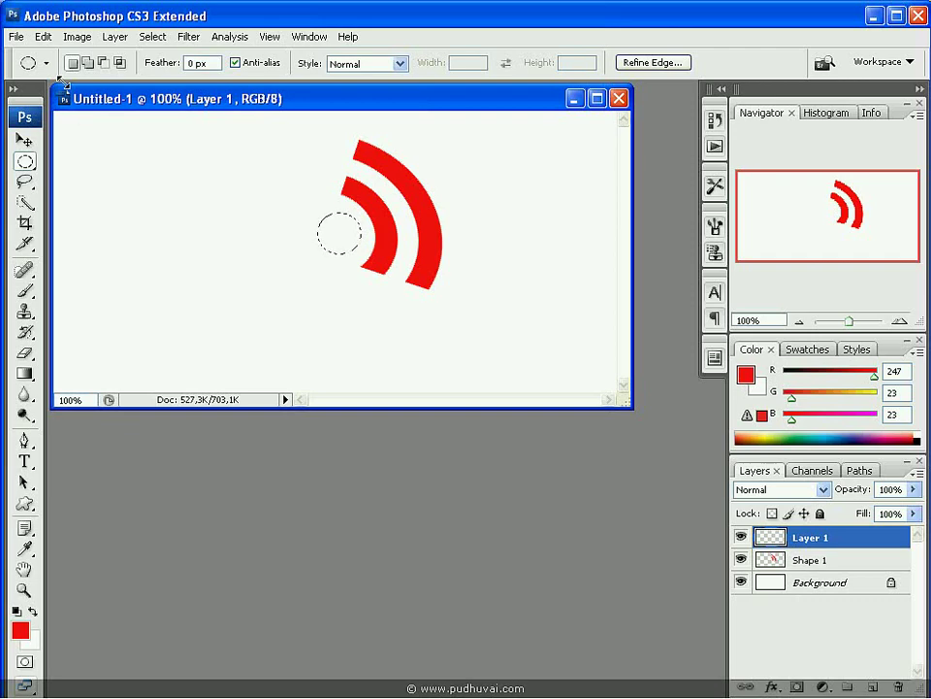
left_click(42, 36)
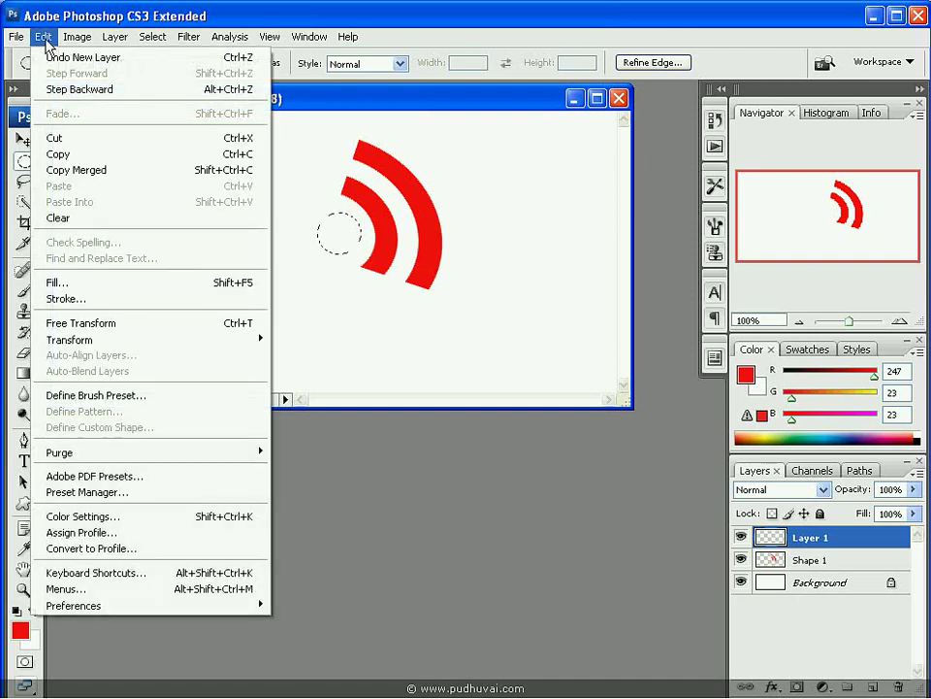
left_click(93, 291)
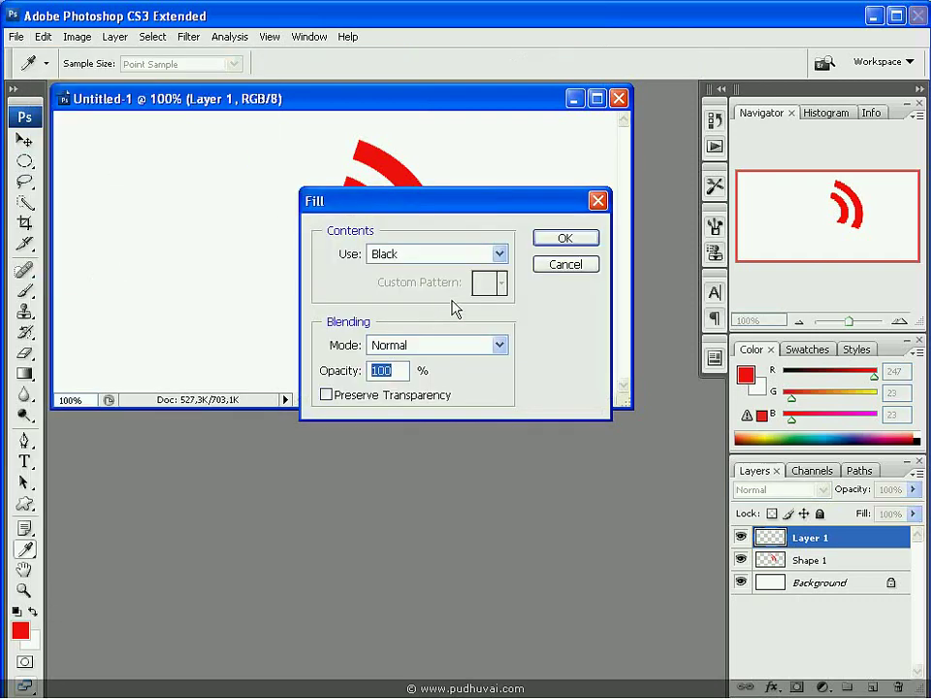
left_click(566, 240)
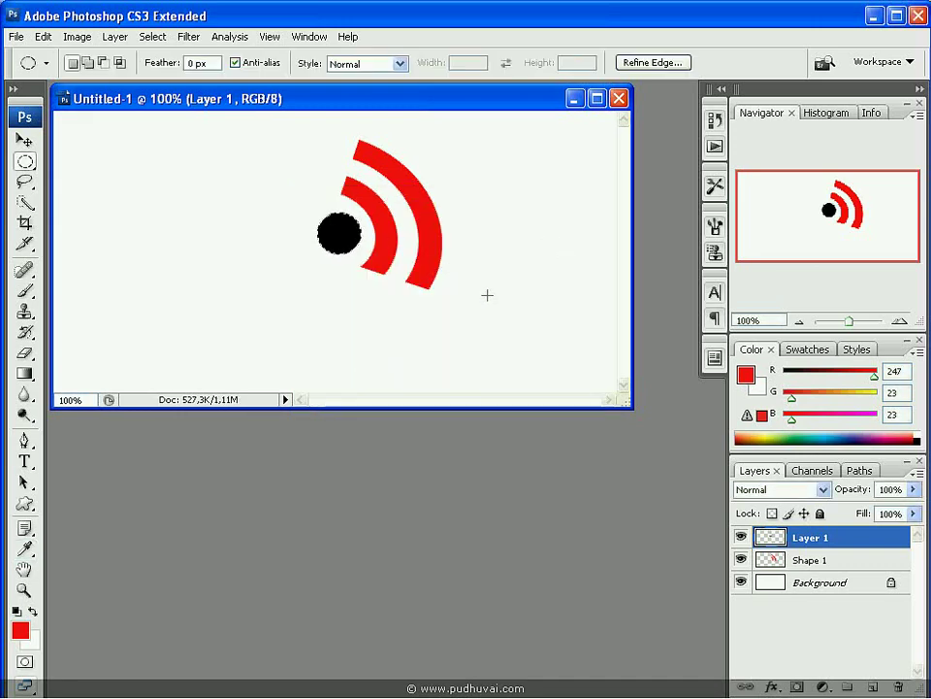
Apply the glossy orange preset style to the dot on Layer 1.
left_click(857, 349)
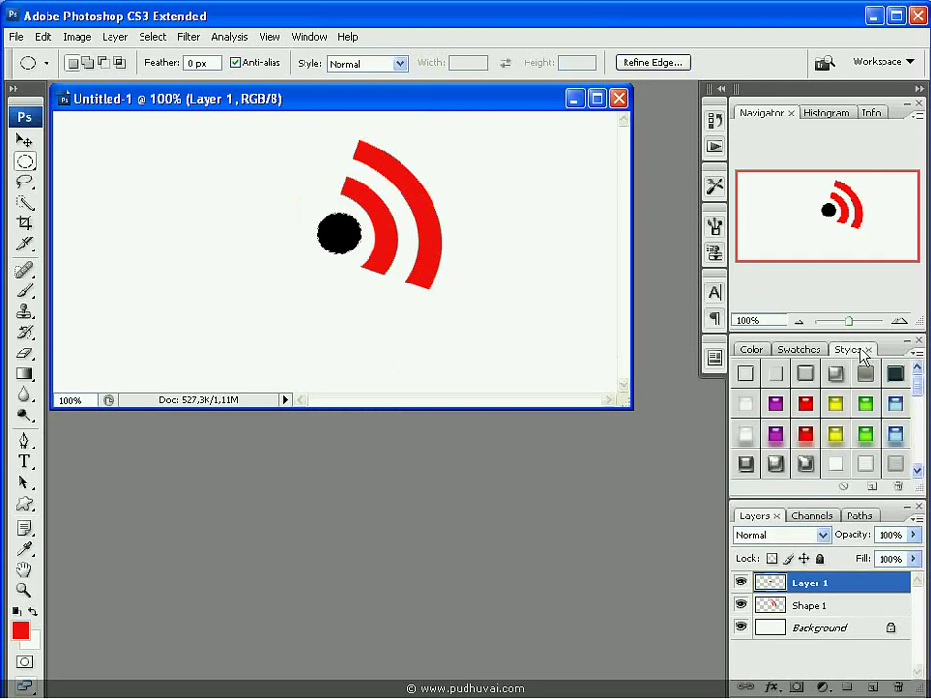
left_click(918, 471)
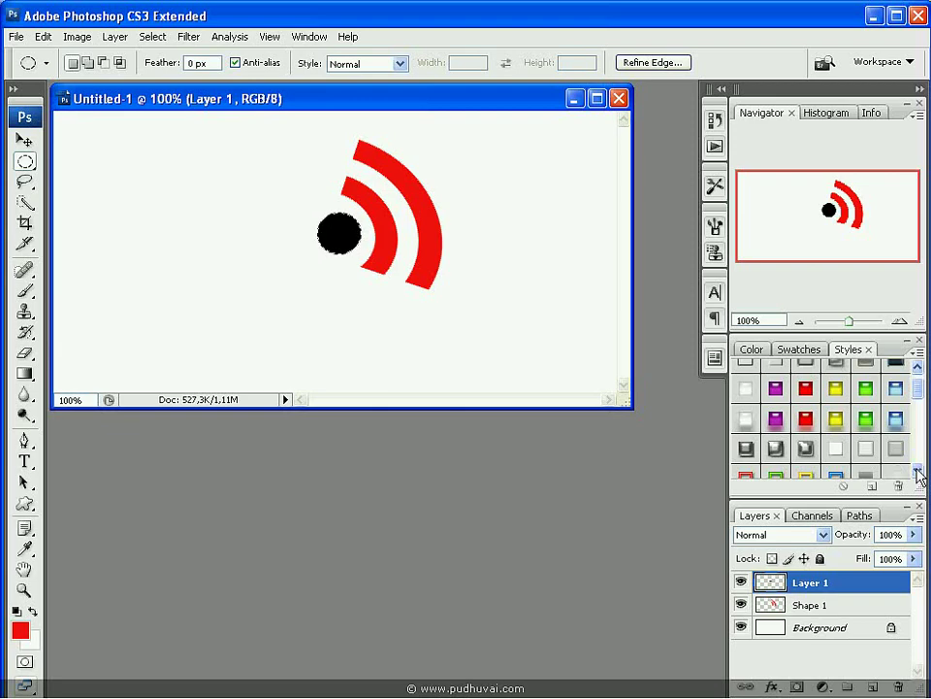
left_click(917, 472)
left_click(918, 471)
left_click(918, 472)
left_click(918, 471)
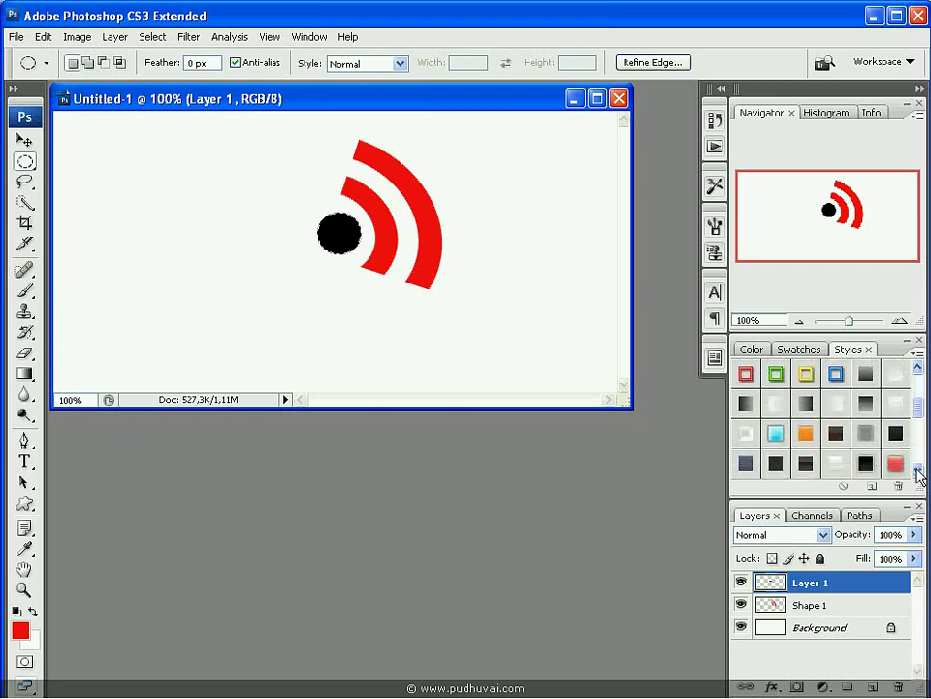
left_click(806, 433)
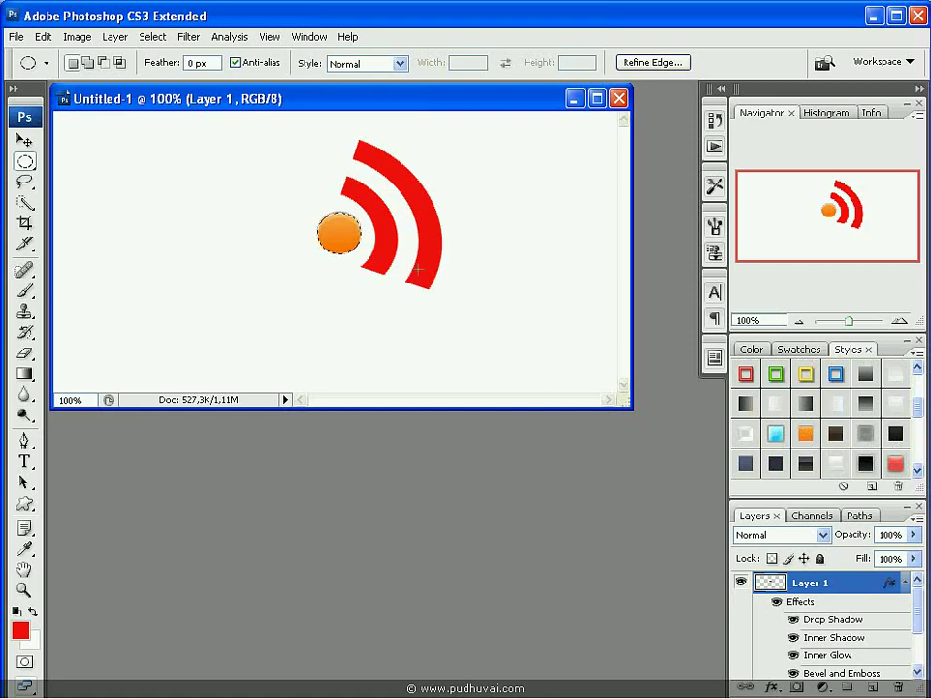
Apply the same orange style to the Shape 1 arcs and deselect the dot.
left_click(25, 140)
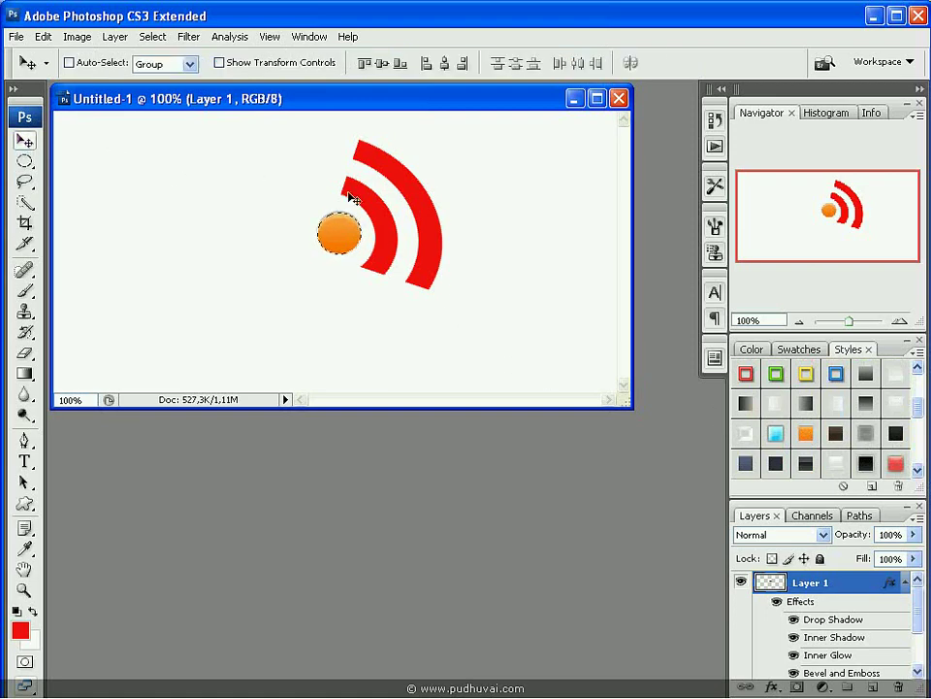
right_click(423, 198)
left_click(427, 206)
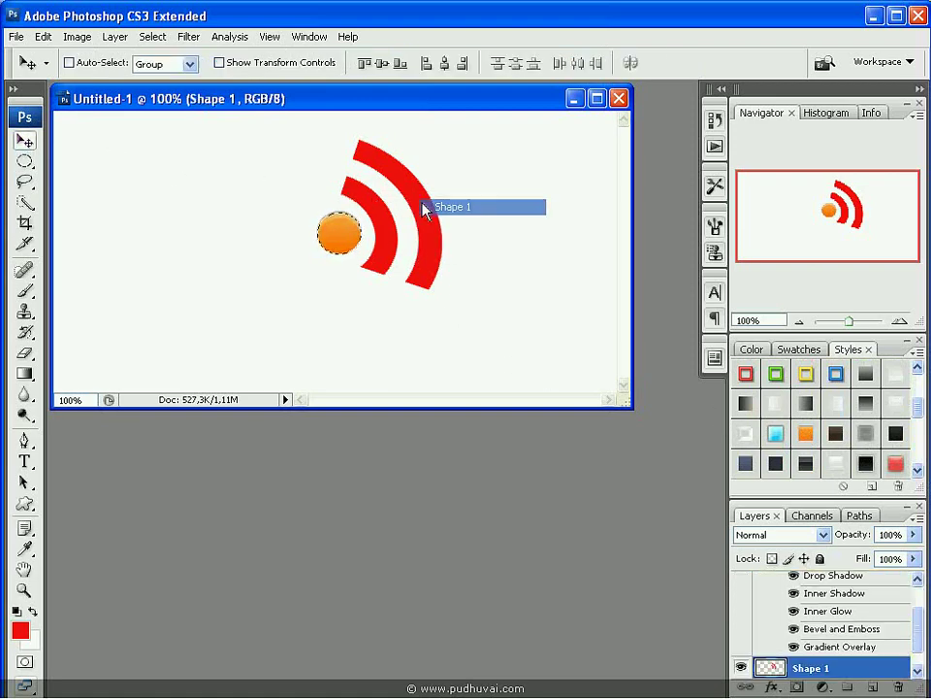
left_click(806, 432)
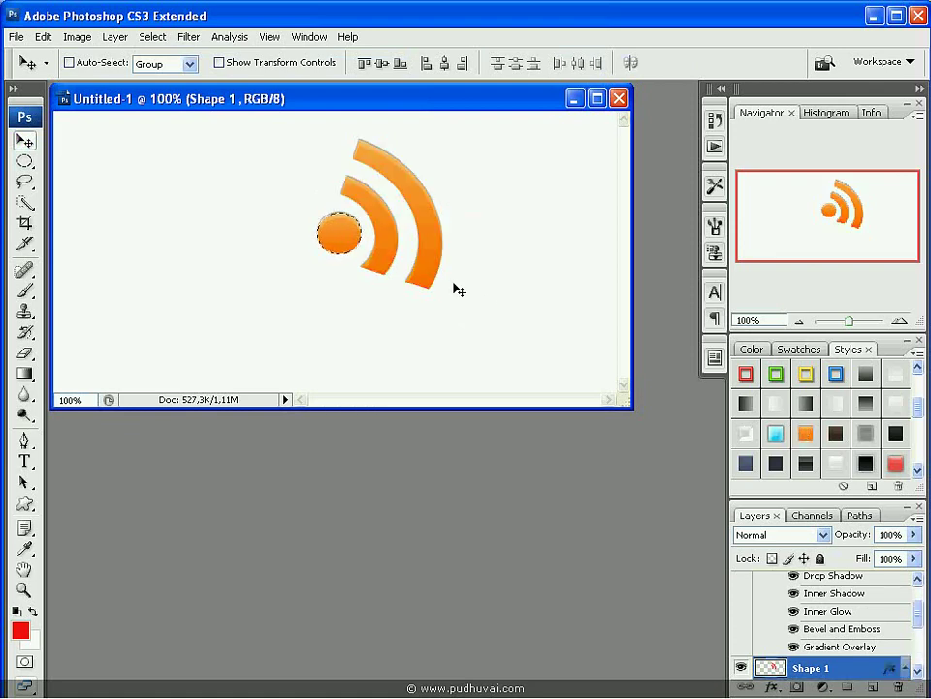
key("ctrl+d")
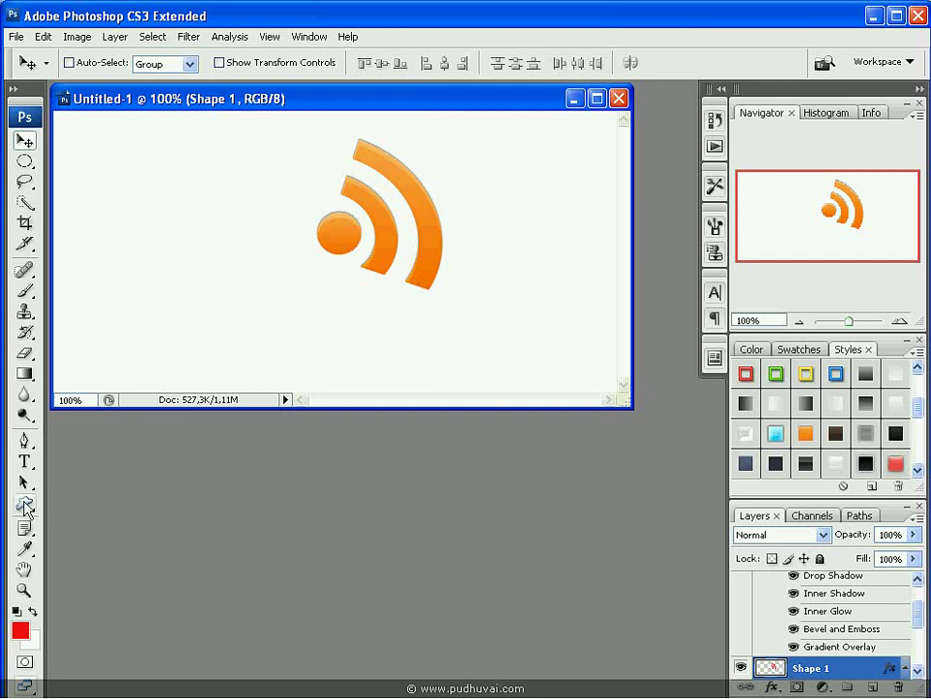
Draw a red rounded square around the icon and move its Shape 2 layer below Shape 1.
left_click(25, 504)
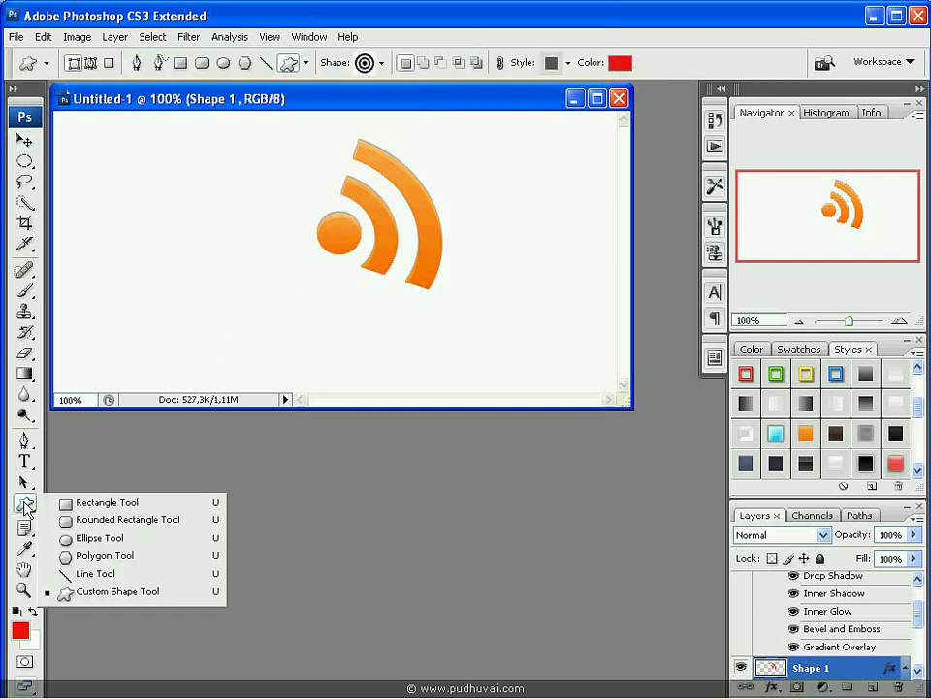
left_click(126, 521)
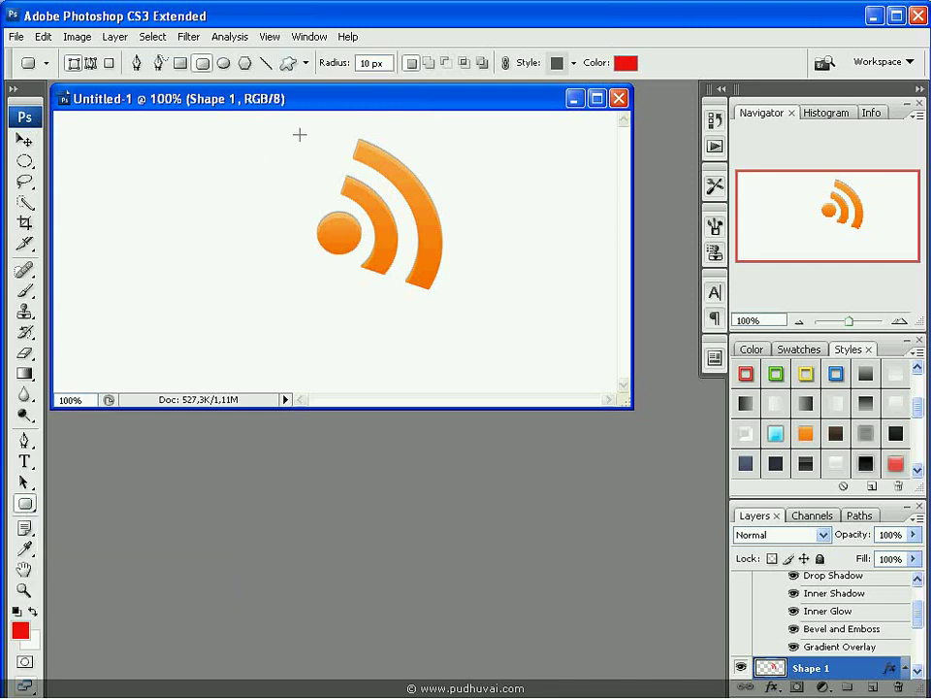
left_click_drag(287, 128, 468, 317)
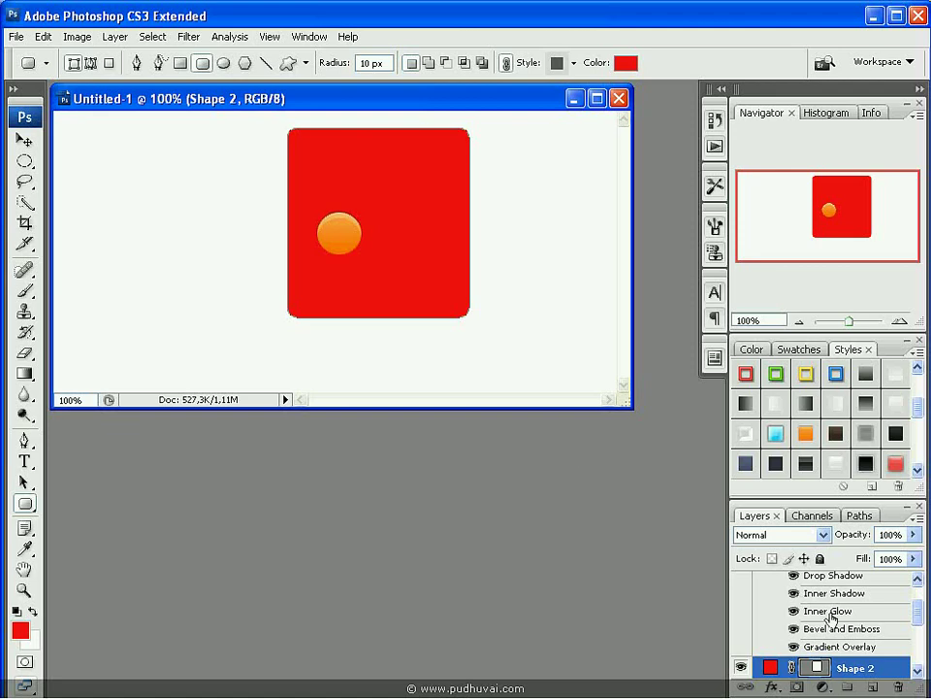
left_click(918, 633)
left_click_drag(922, 621, 890, 589)
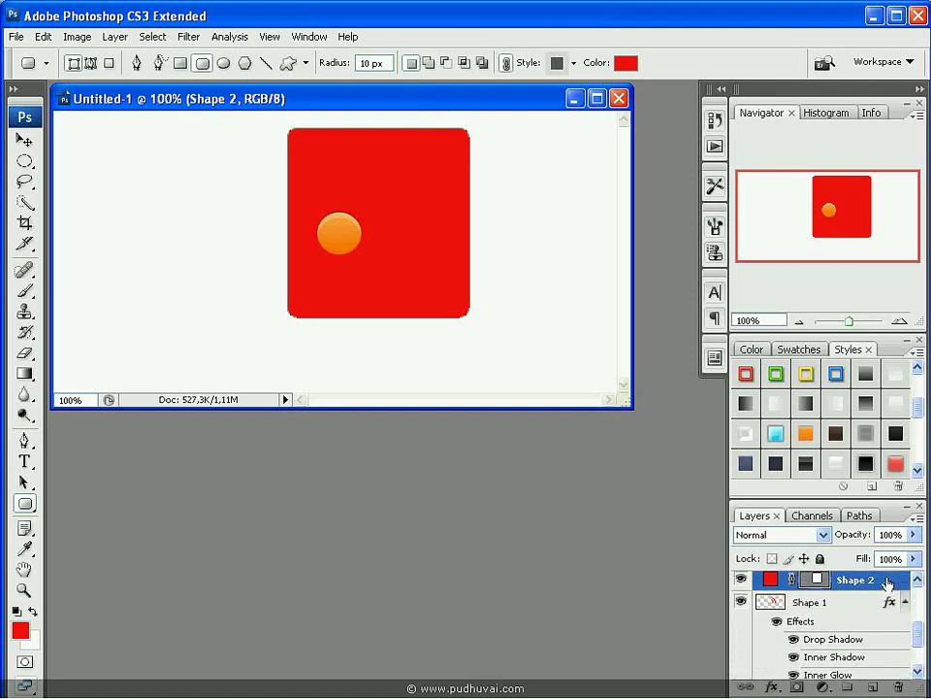
left_click_drag(888, 583, 867, 676)
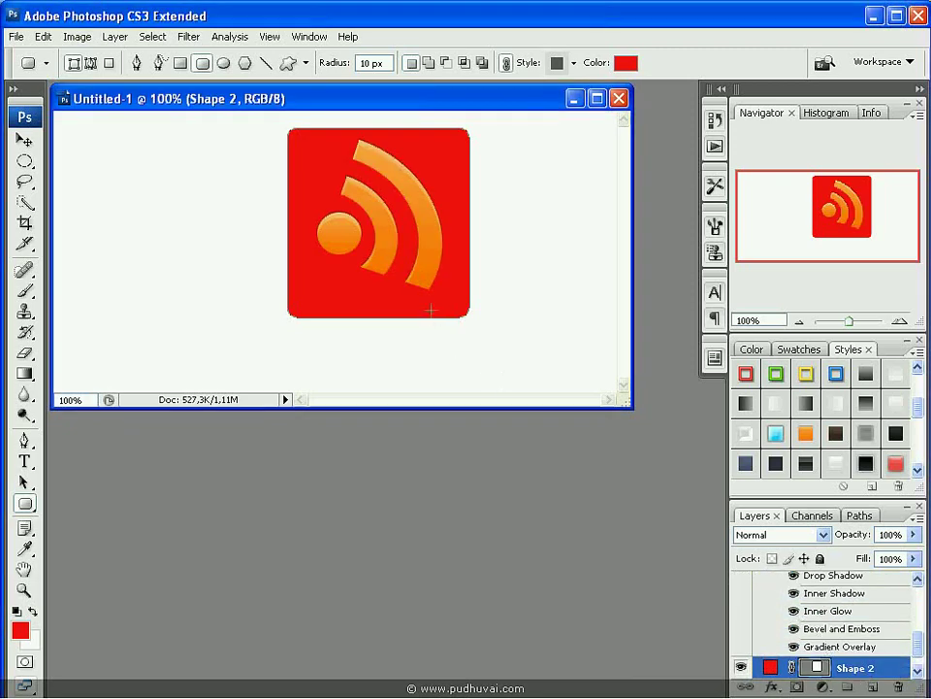
Nudge the Shape 2 square slightly right and give it the dark black-to-grey gradient style.
left_click(23, 139)
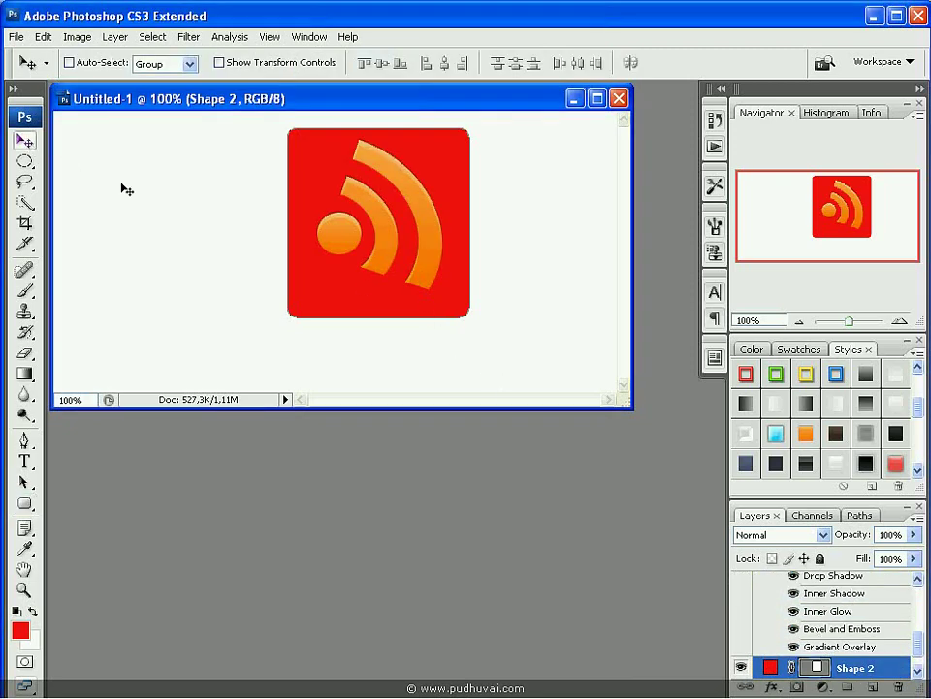
left_click_drag(451, 280, 457, 280)
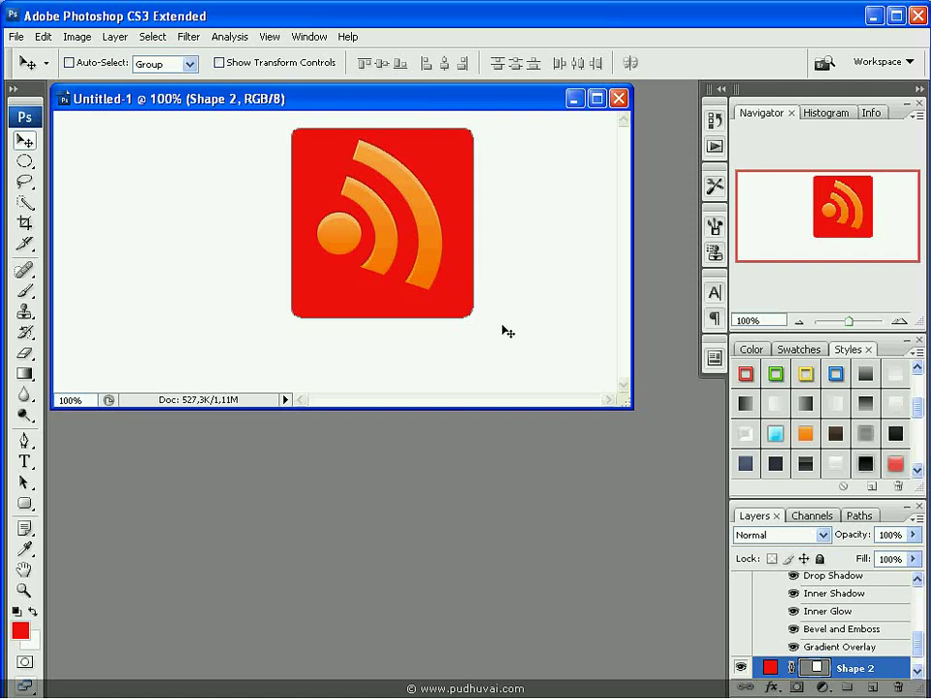
left_click(805, 465)
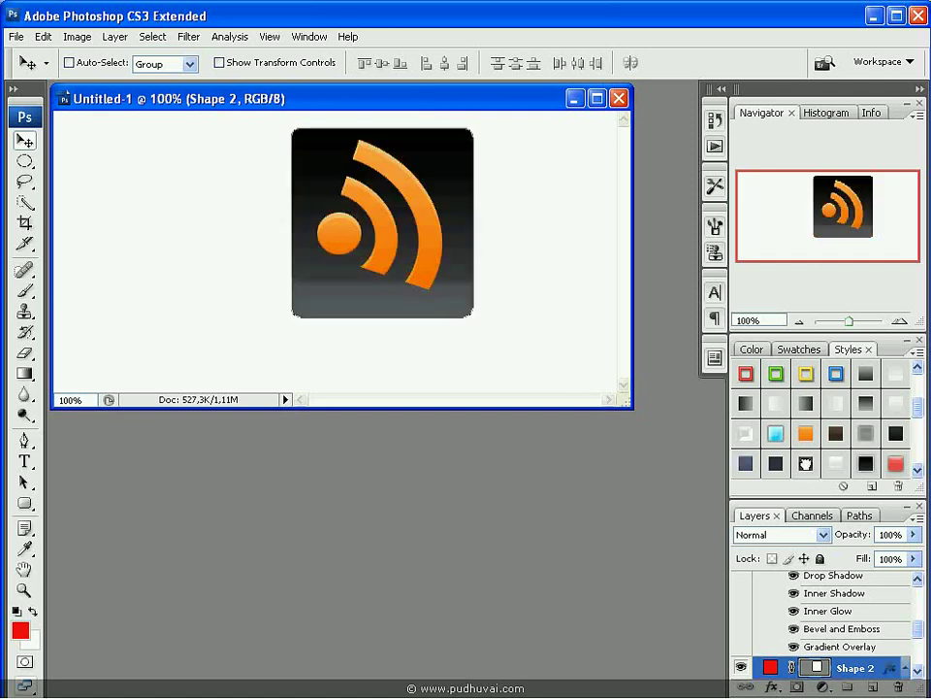